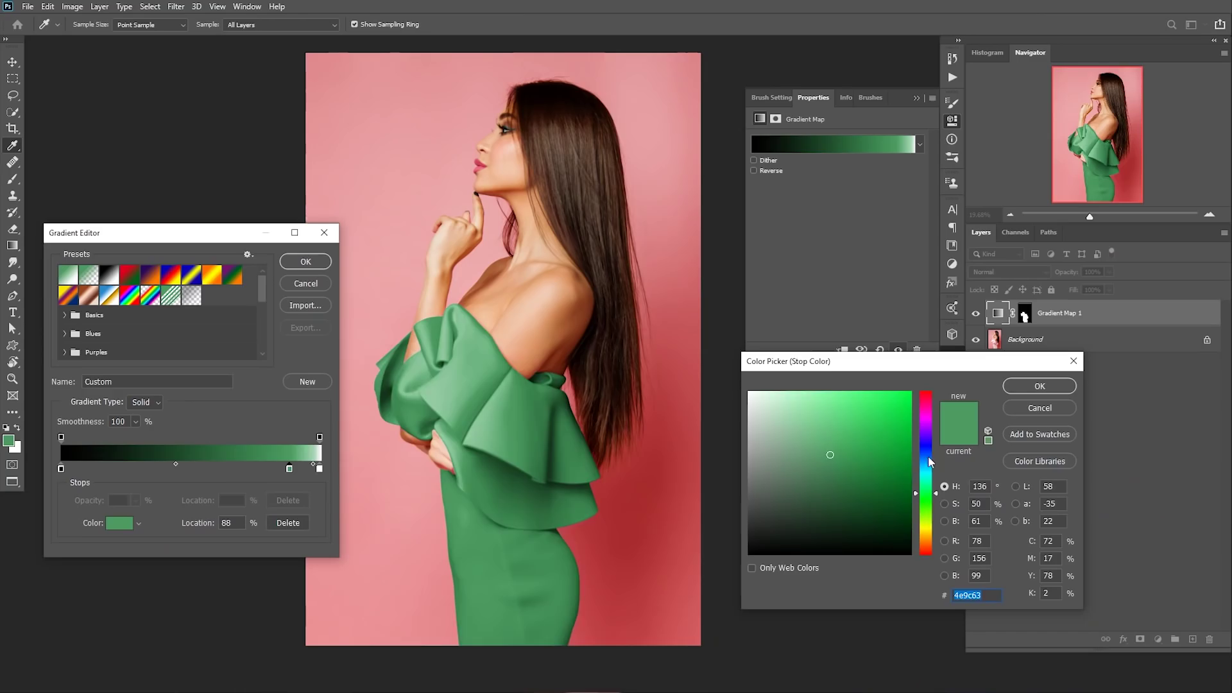
# Step: Recolor the dress yellow by changing the hue and brightness of the gradient map's color stop at 88%
pyautogui.moveTo(927, 494); pyautogui.dragTo(917, 484)
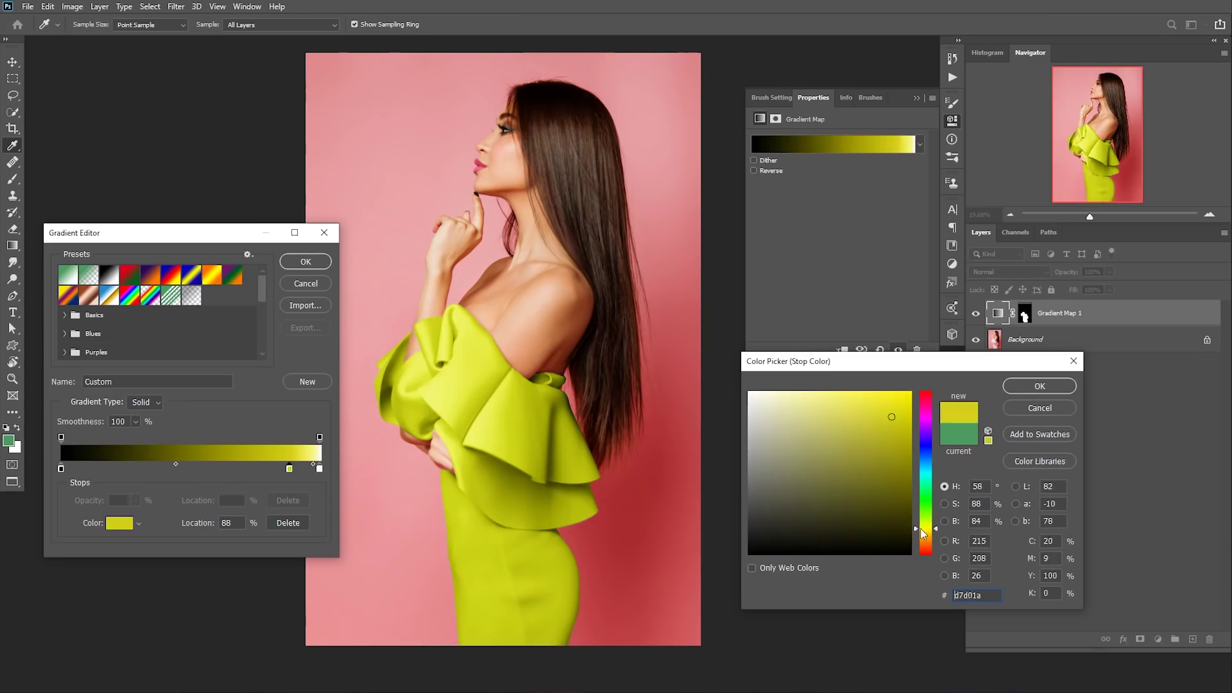
pyautogui.moveTo(922, 533); pyautogui.dragTo(922, 534)
pyautogui.click(903, 426)
pyautogui.click(422, 166)
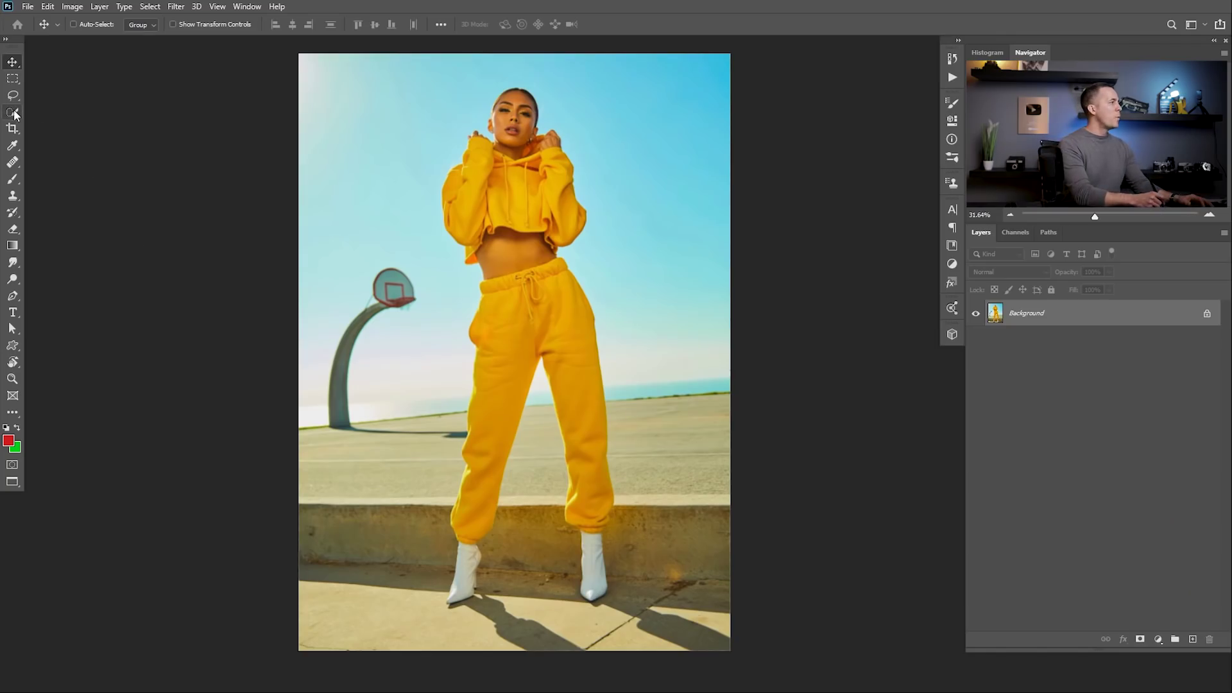
# Step: Select the yellow pants with the Quick Selection tool and add a Hue/Saturation adjustment layer masked to them
pyautogui.press('w')
pyautogui.moveTo(569, 327)
pyautogui.mouseDown()
pyautogui.moveTo(572, 423)
pyautogui.moveTo(595, 512)
pyautogui.mouseUp()
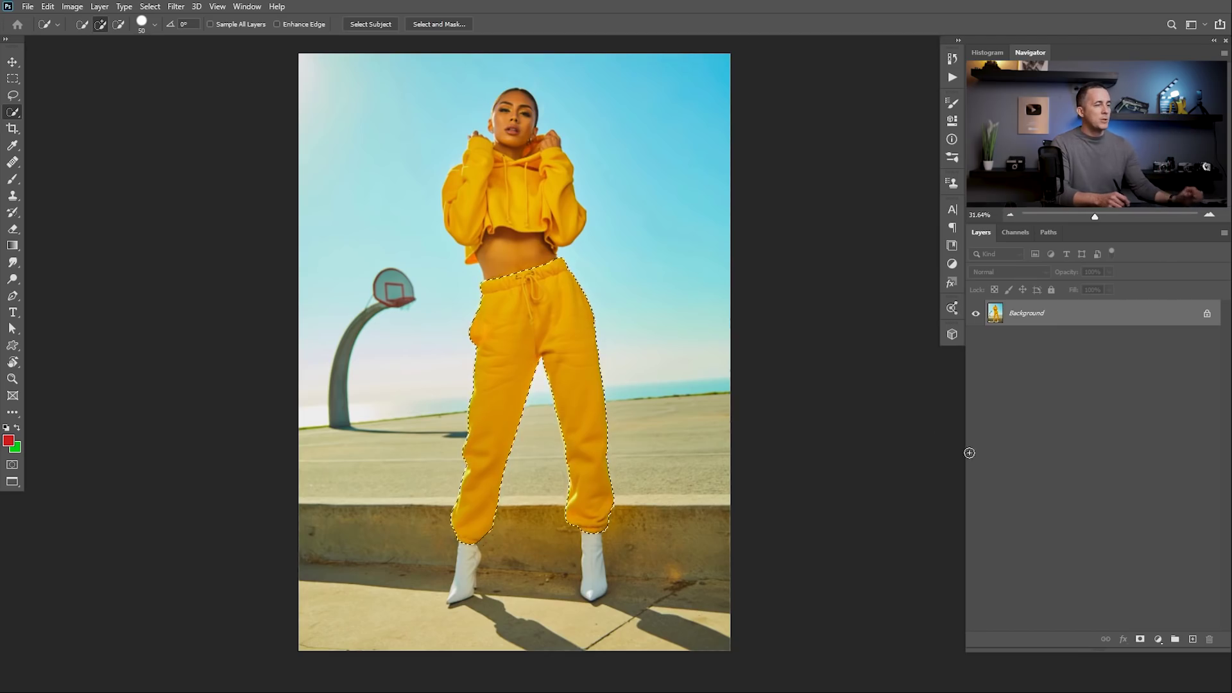
pyautogui.click(1158, 639)
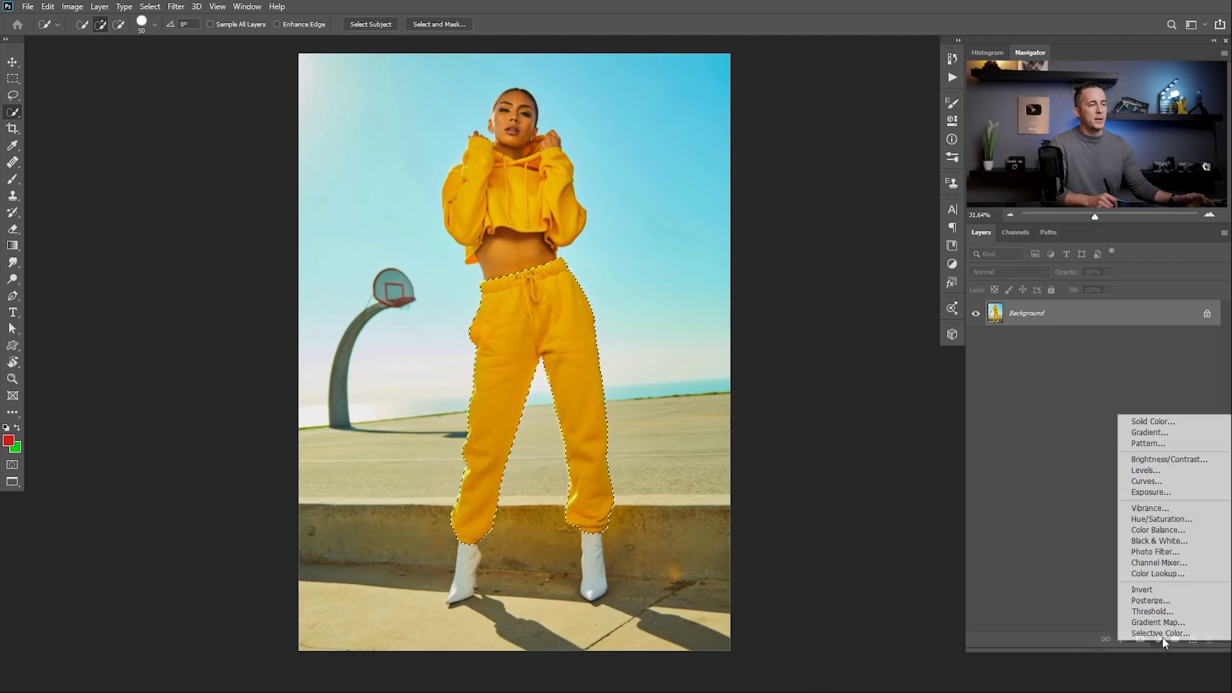
pyautogui.click(1158, 519)
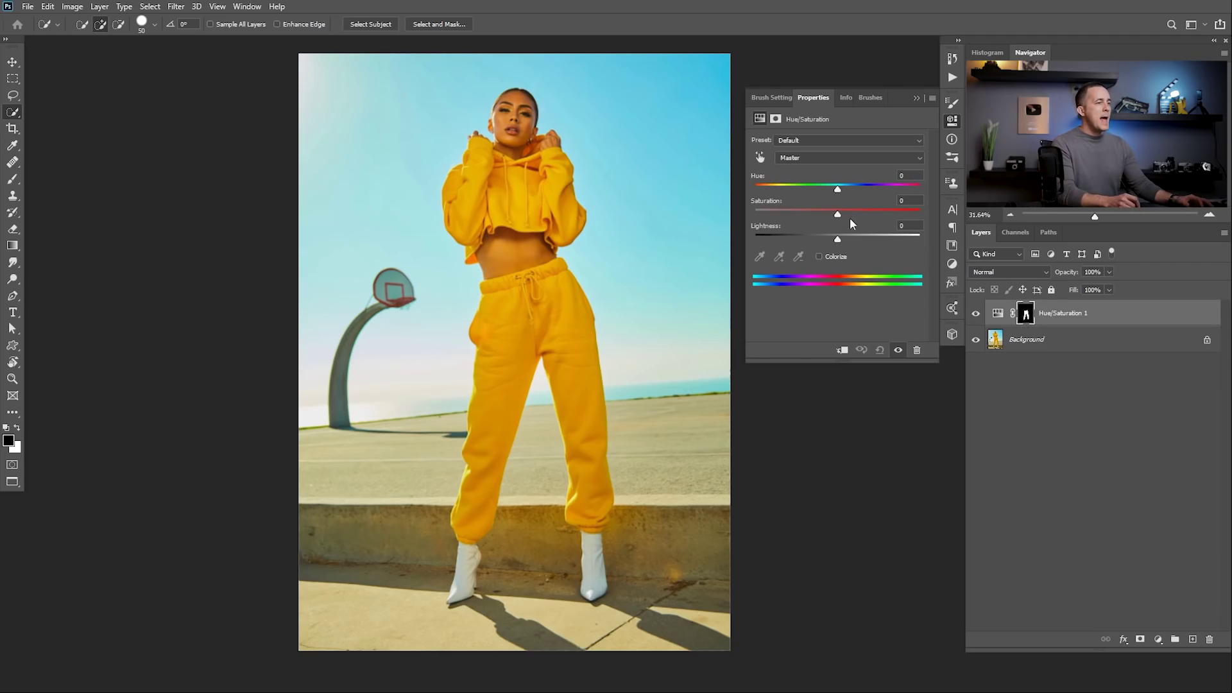
# Step: Recolor the pants blue-violet by setting Hue to -161 and Saturation to -46, and inspect the fabric up close
pyautogui.moveTo(838, 190)
pyautogui.mouseDown()
pyautogui.moveTo(822, 187)
pyautogui.moveTo(849, 188)
pyautogui.moveTo(827, 188)
pyautogui.mouseUp()
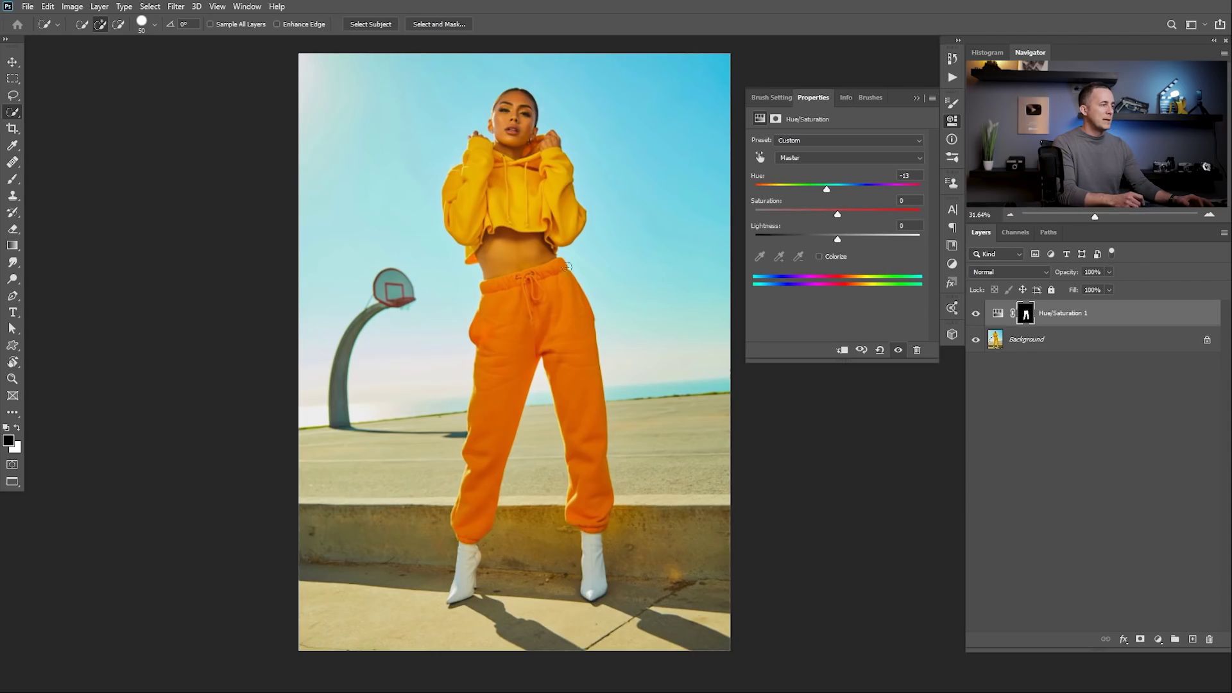
pyautogui.moveTo(833, 190); pyautogui.dragTo(765, 191)
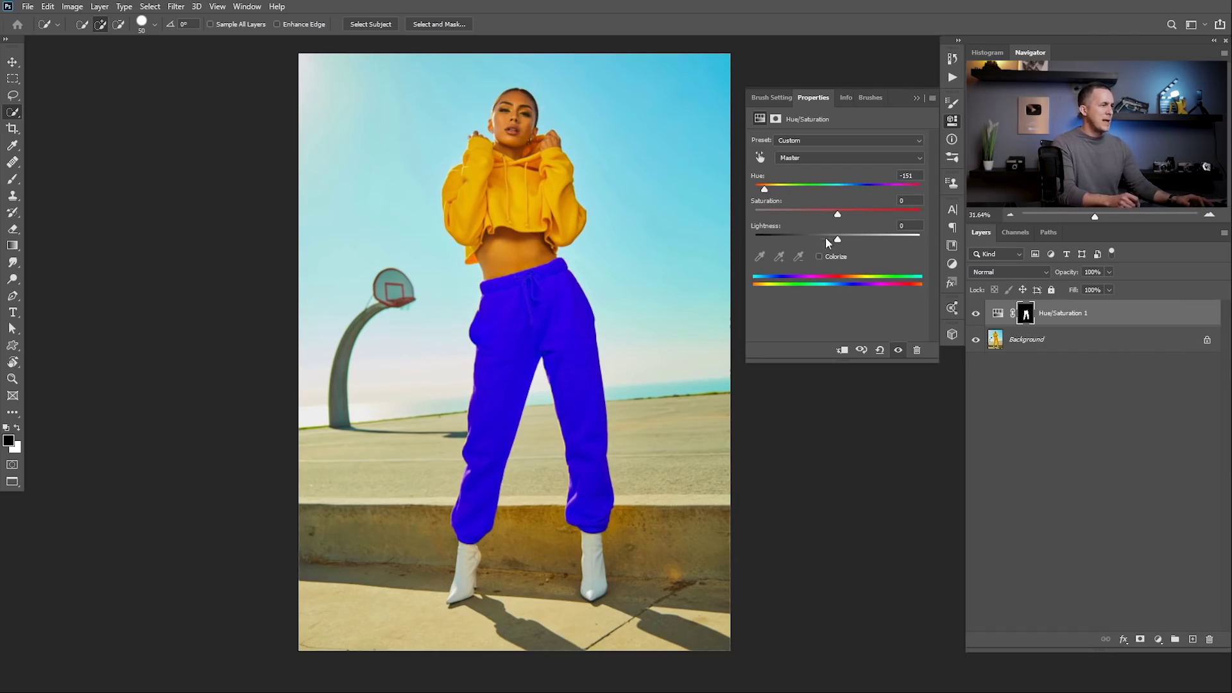
pyautogui.moveTo(837, 215); pyautogui.dragTo(796, 215)
pyautogui.scroll(8, 544, 341)
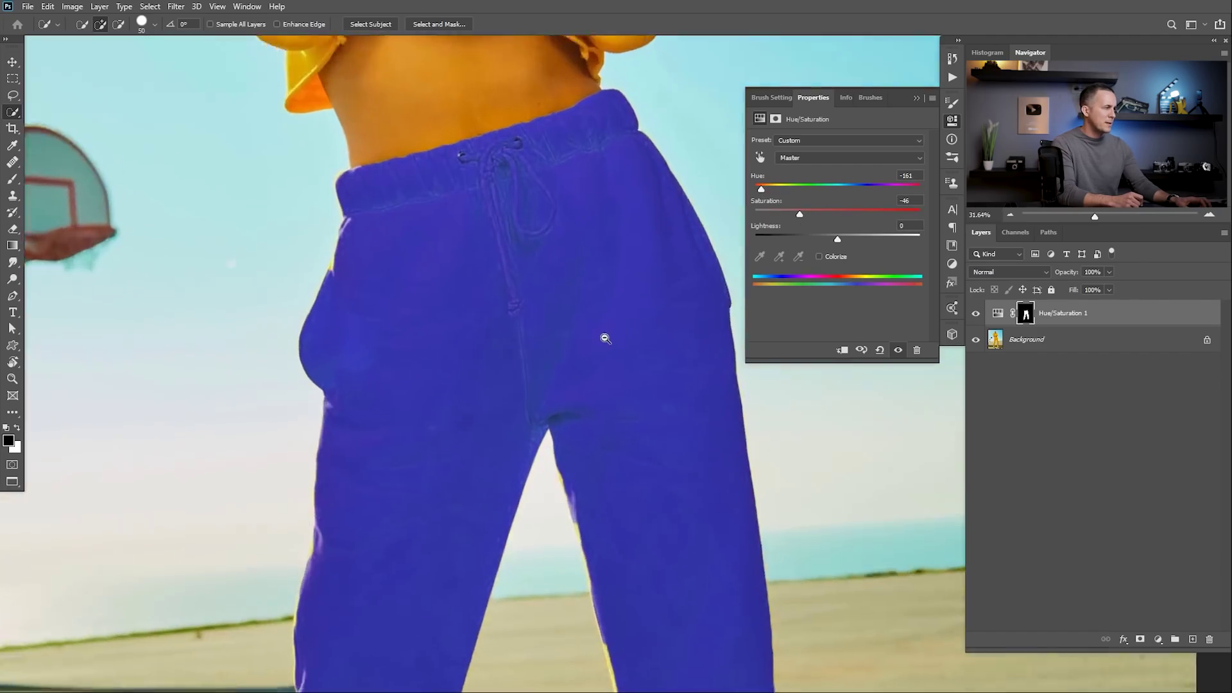
pyautogui.moveTo(473, 403); pyautogui.dragTo(440, 333)
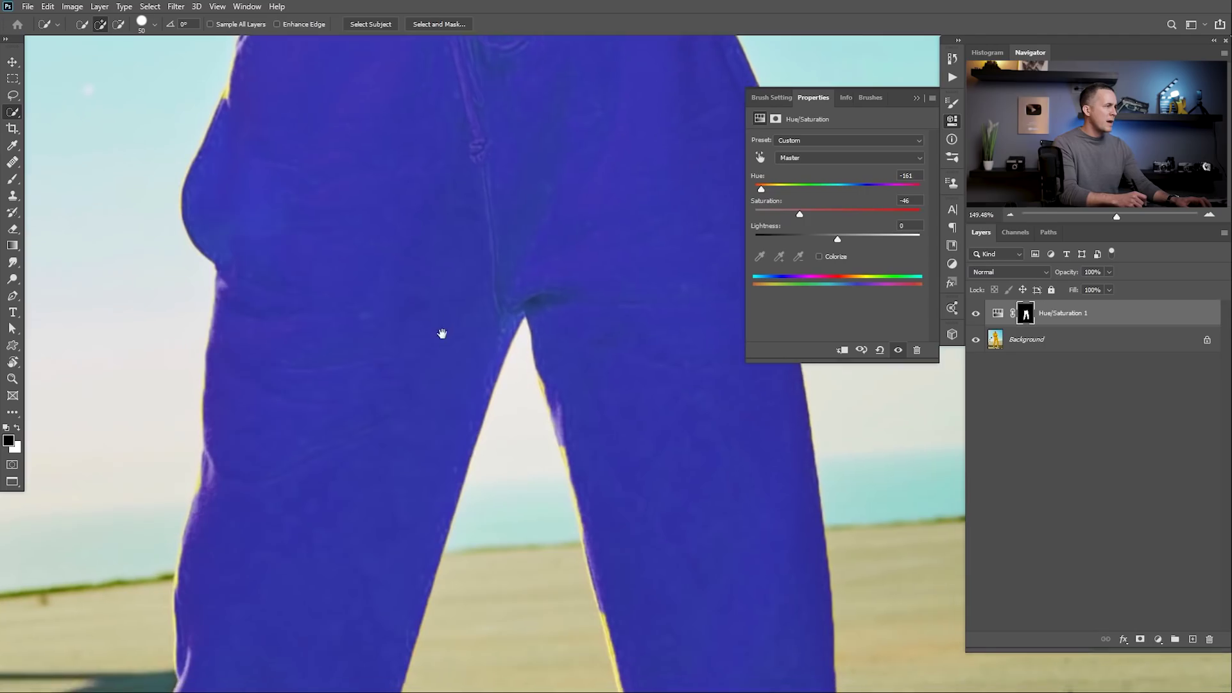
pyautogui.scroll(-6, 544, 248)
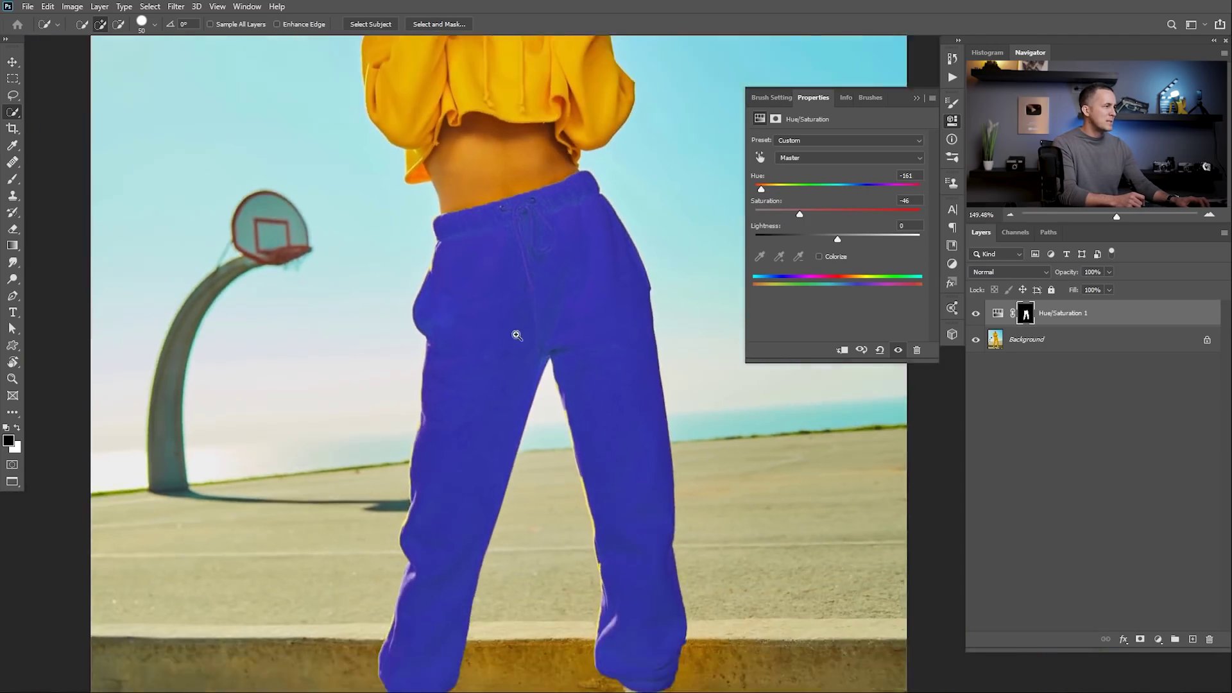
pyautogui.scroll(-2, 532, 324)
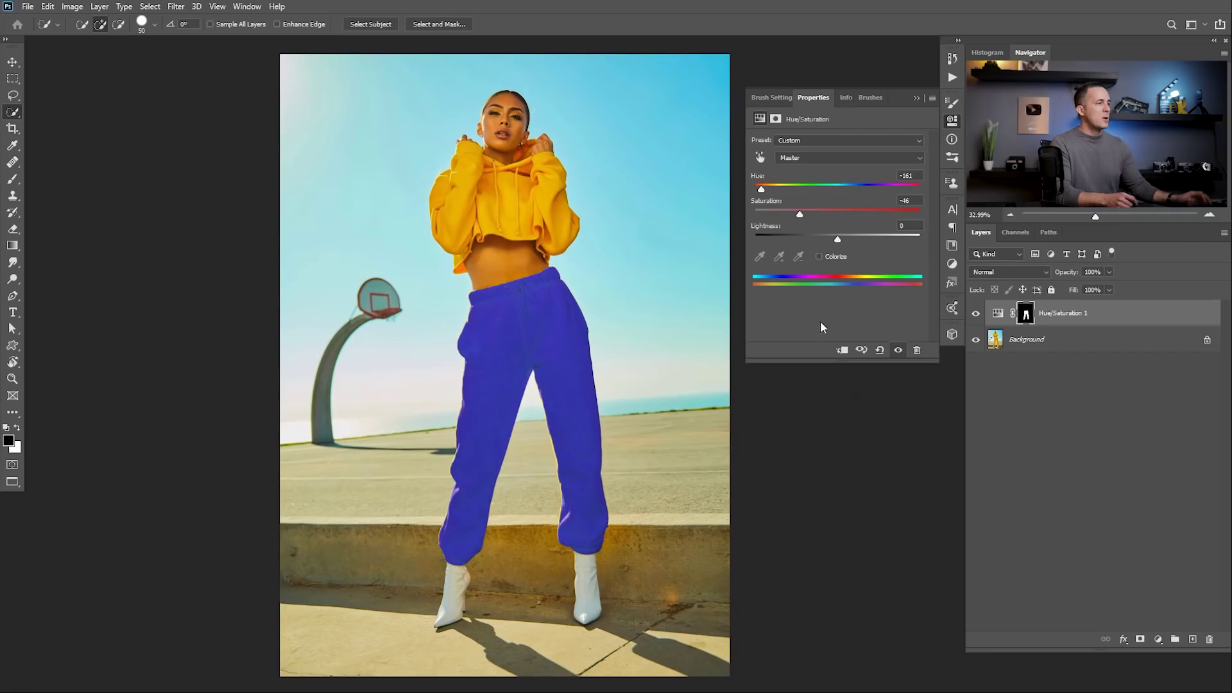
# Step: Collapse the adjustment properties and hide the Hue/Saturation 1 layer
pyautogui.click(917, 98)
pyautogui.click(976, 314)
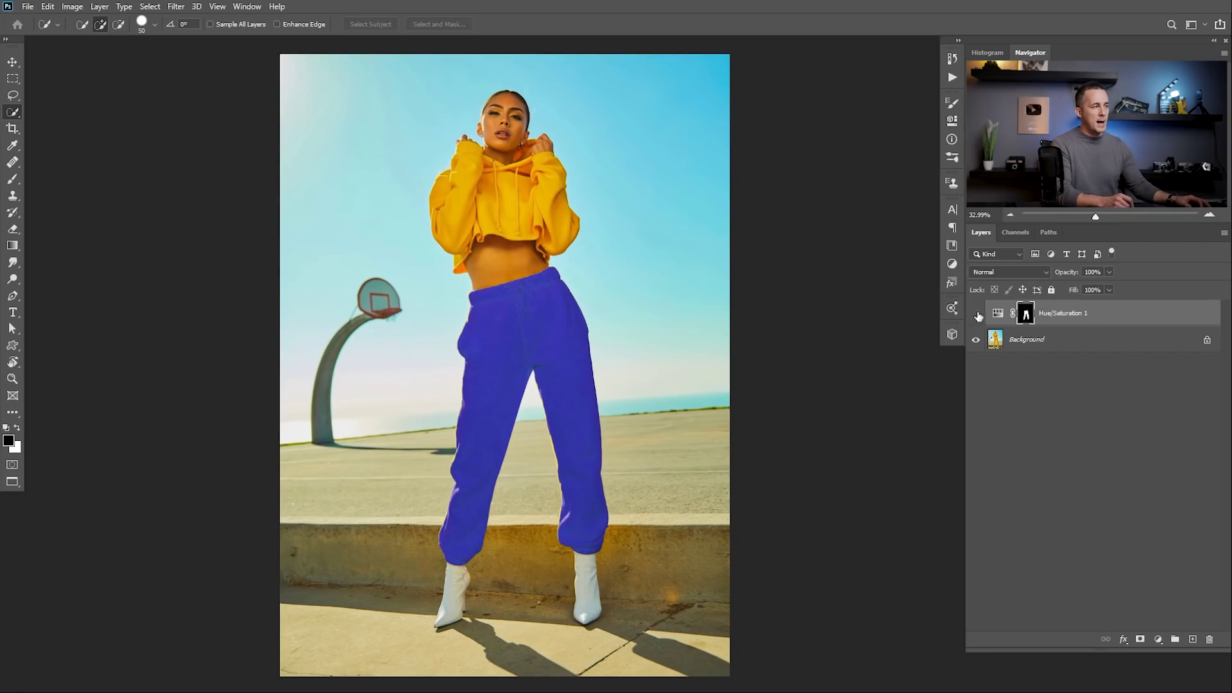
pyautogui.click(1159, 640)
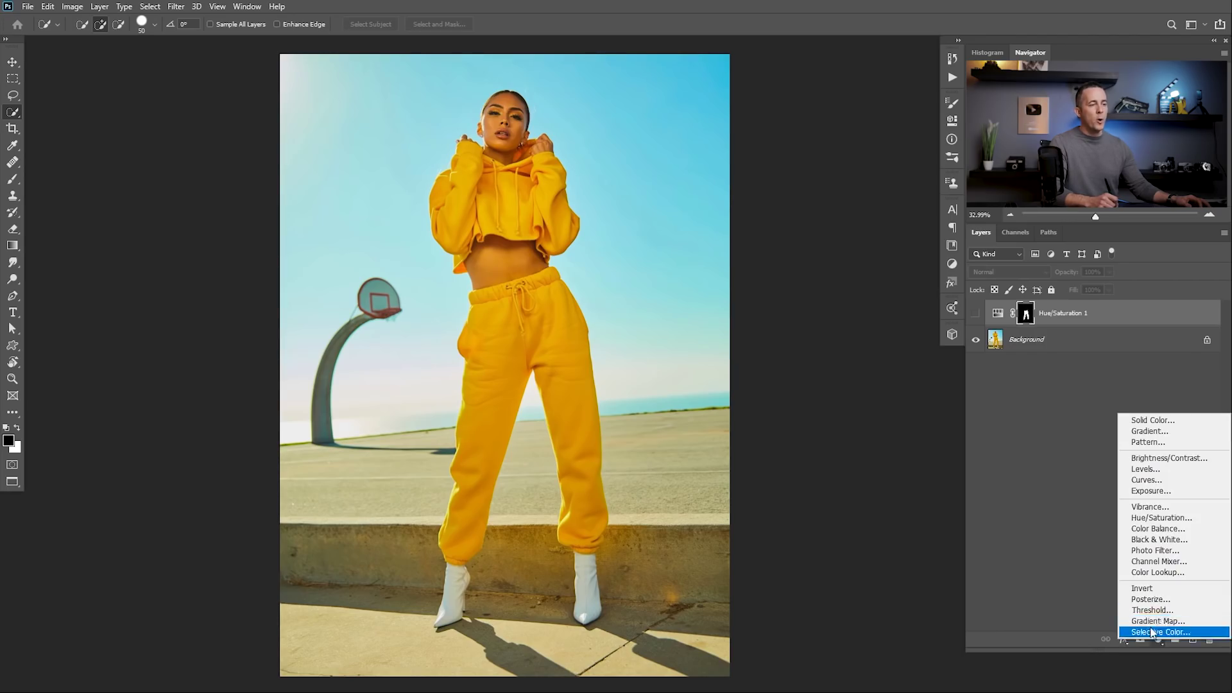
pyautogui.click(1101, 596)
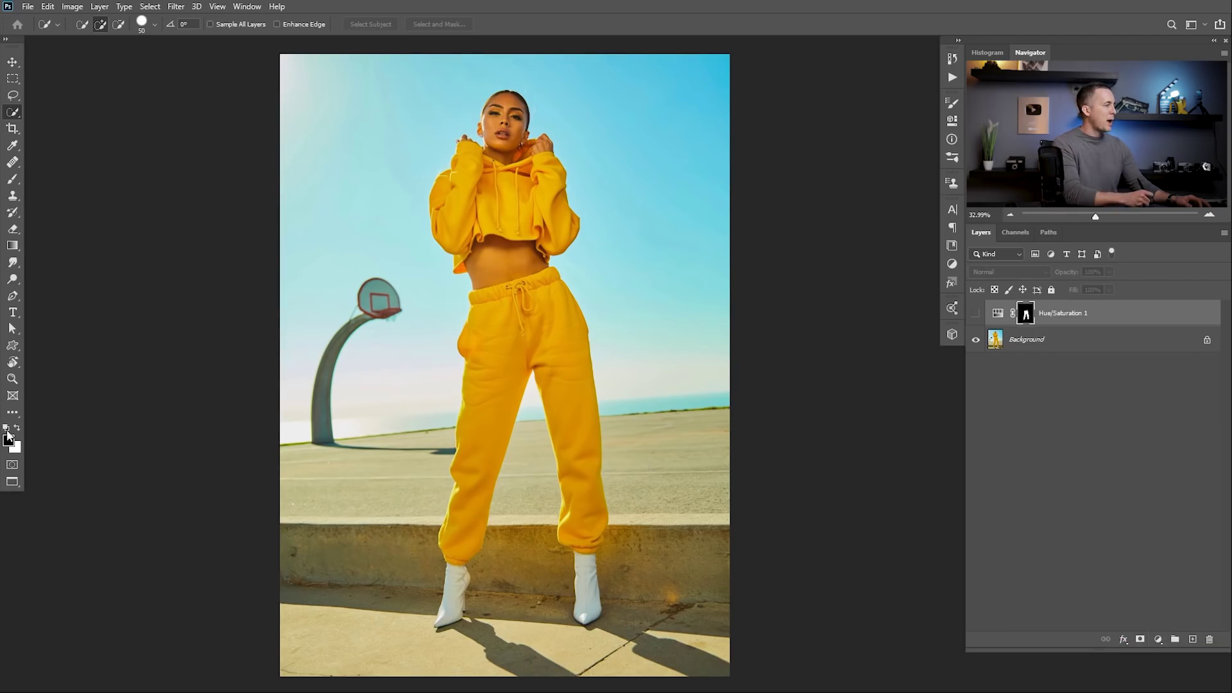
# Step: With default black and white colors, add a Gradient Map above Background and replace its mask with a copy of the Hue/Saturation 1 mask
pyautogui.click(1004, 339)
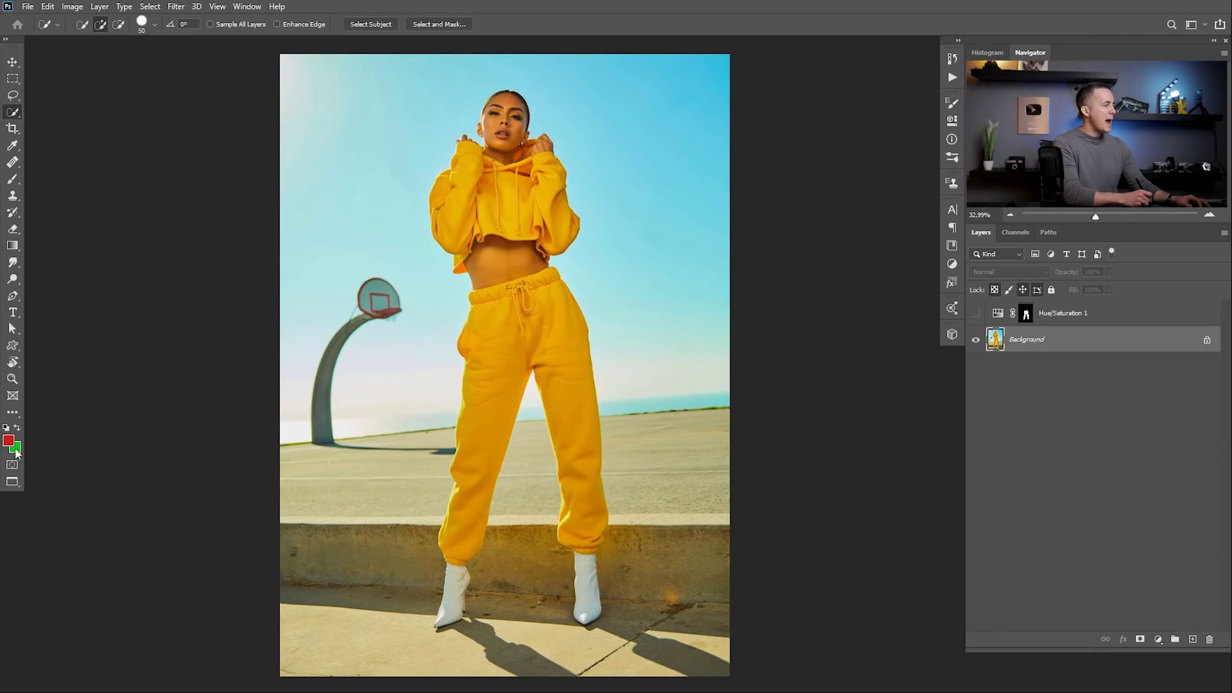
pyautogui.press('d')
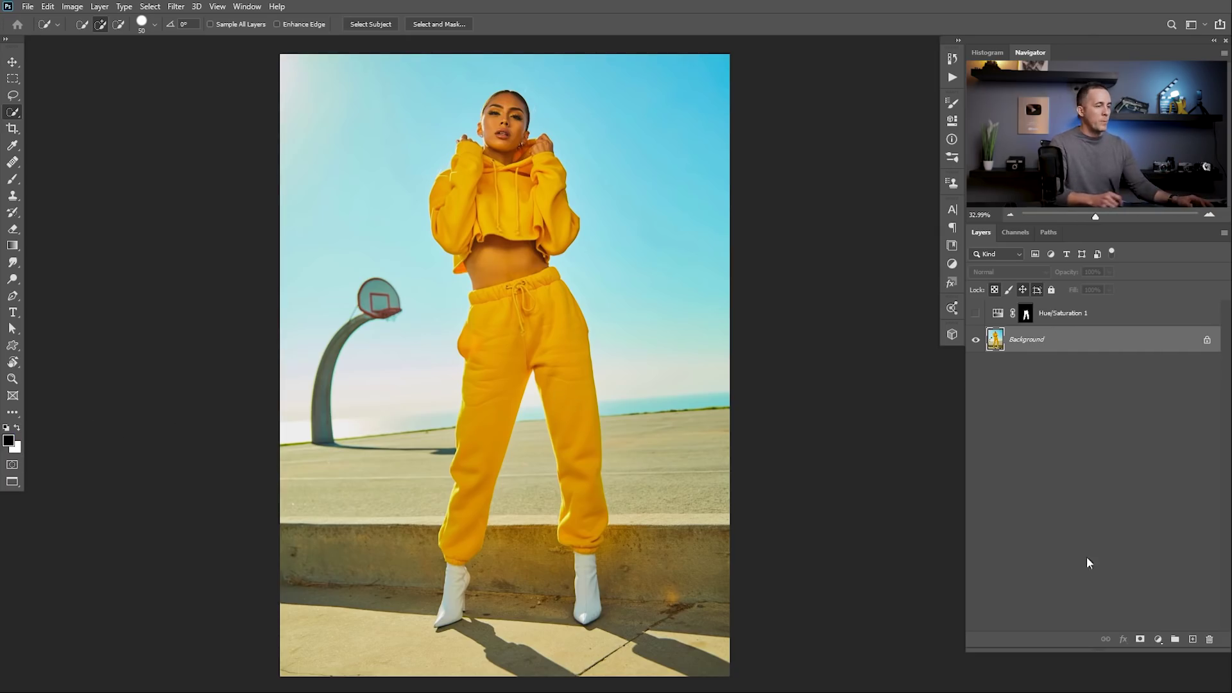
pyautogui.click(1159, 640)
pyautogui.click(1159, 621)
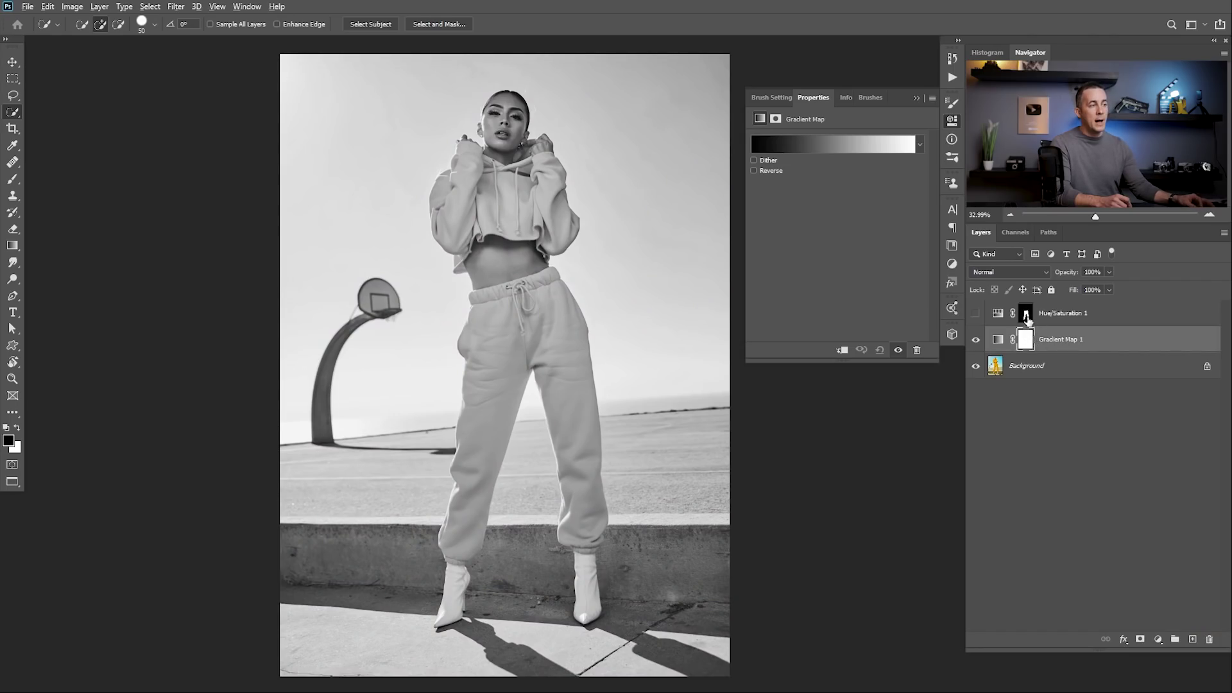
pyautogui.moveTo(1026, 315); pyautogui.dragTo(1029, 344)
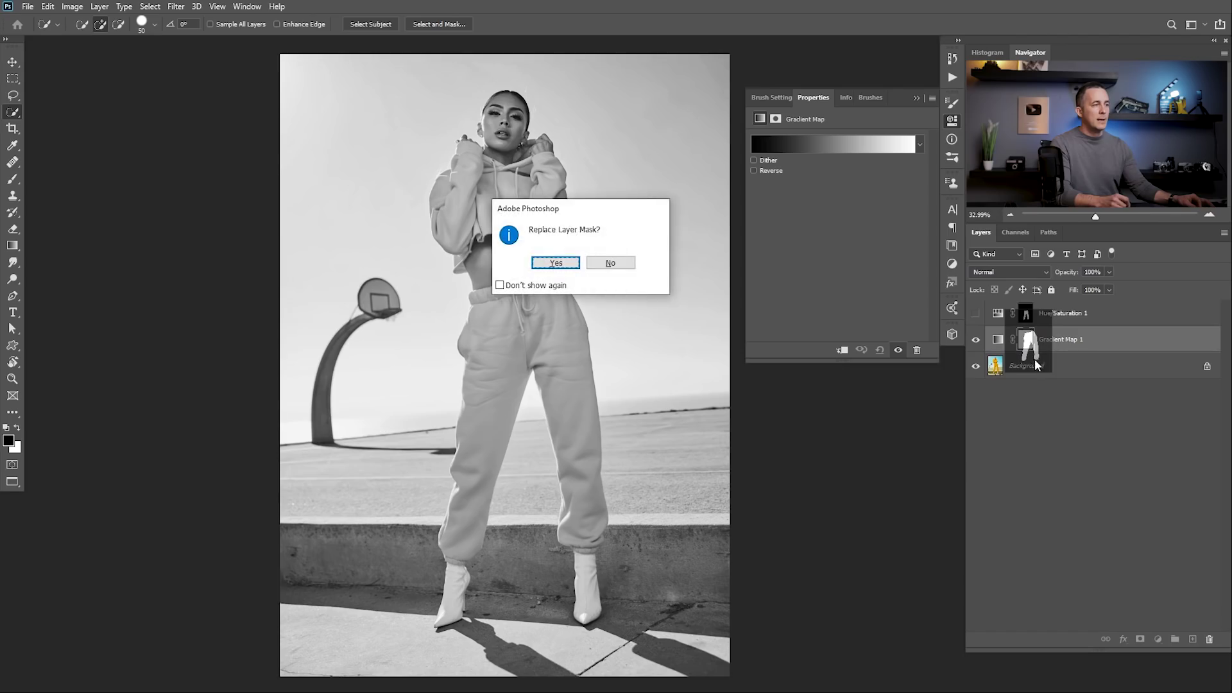
pyautogui.click(556, 264)
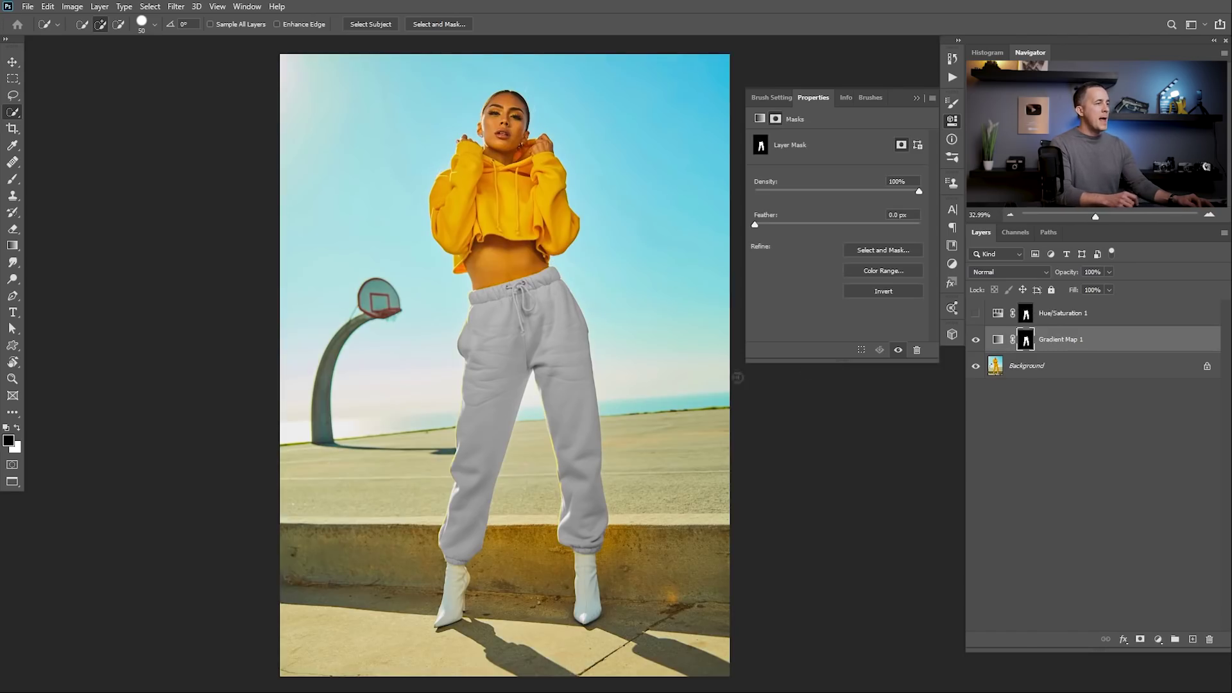
# Step: Edit the Gradient Map's gradient by adding a black color stop between the ends and positioning it at 62%
pyautogui.click(1000, 340)
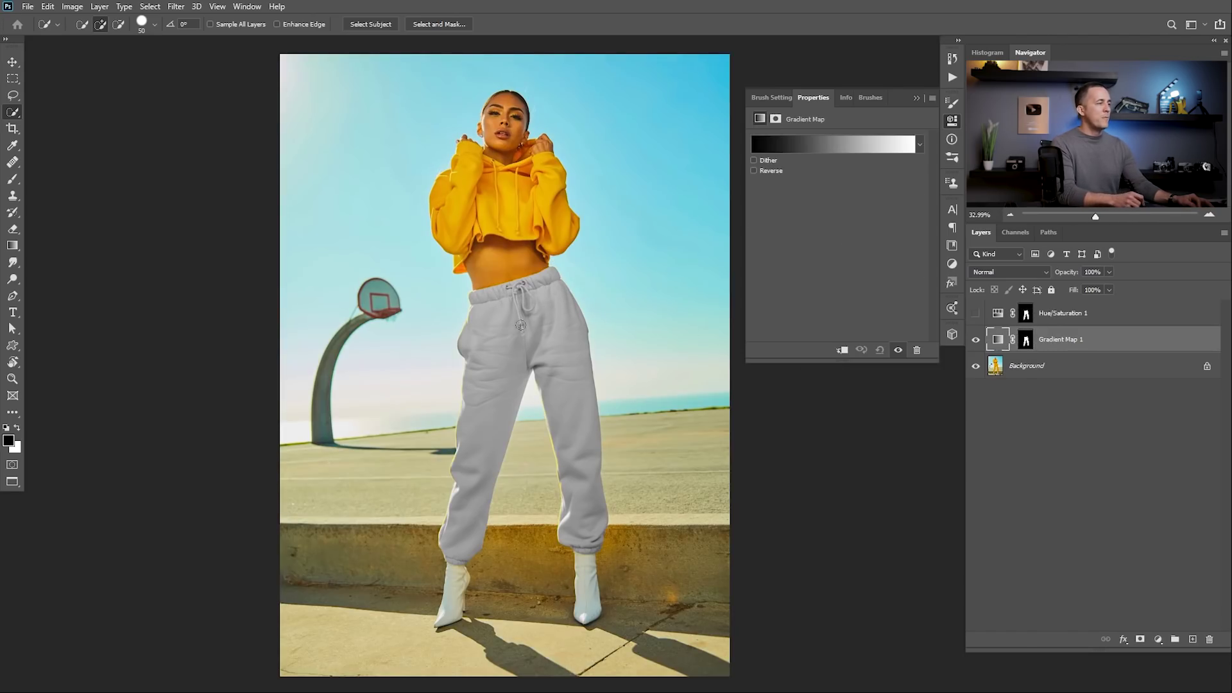
pyautogui.click(836, 145)
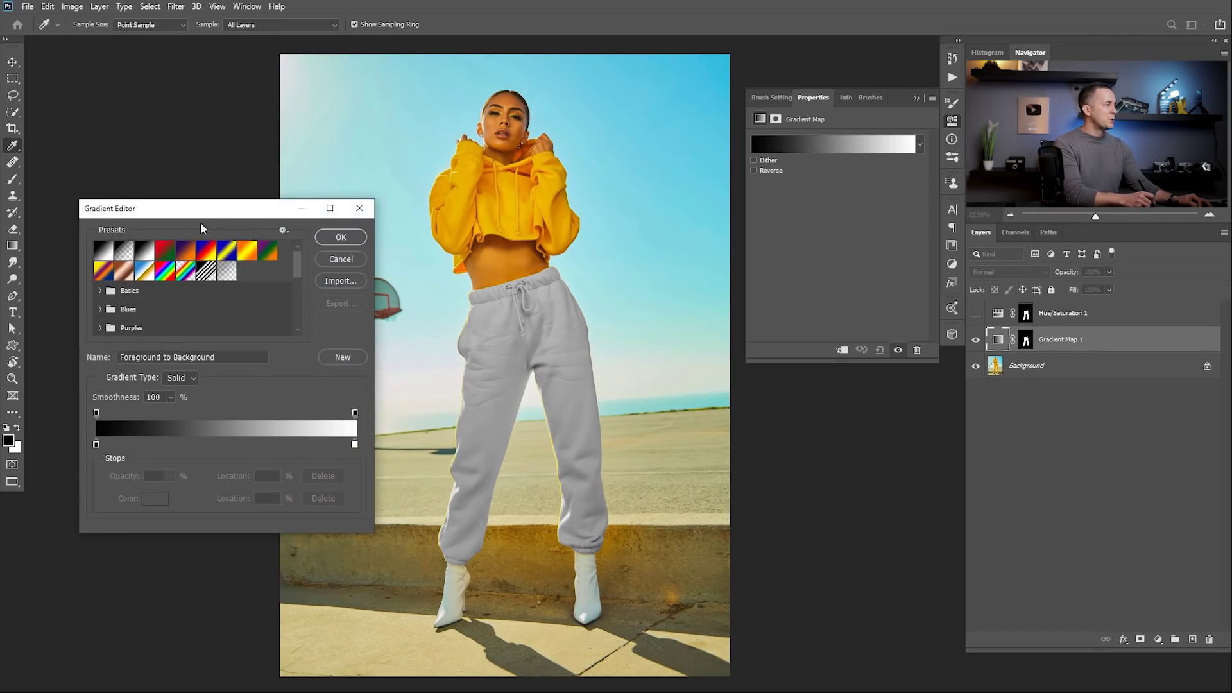
pyautogui.moveTo(210, 217); pyautogui.dragTo(193, 240)
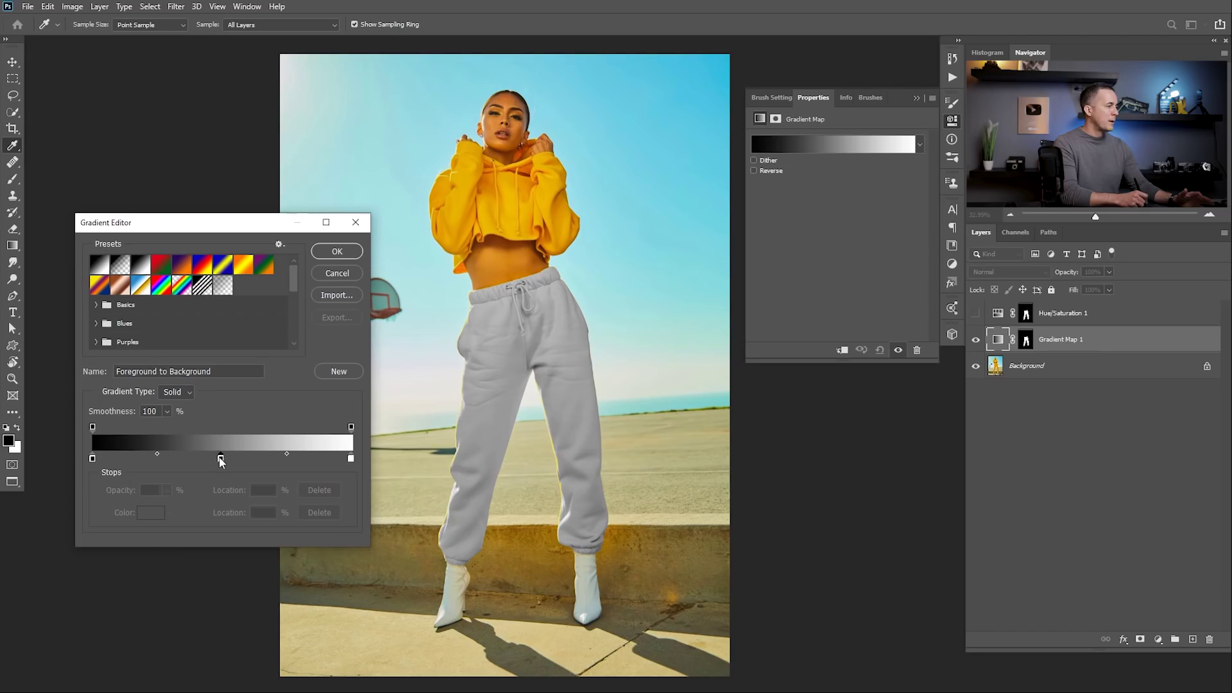
pyautogui.click(221, 460)
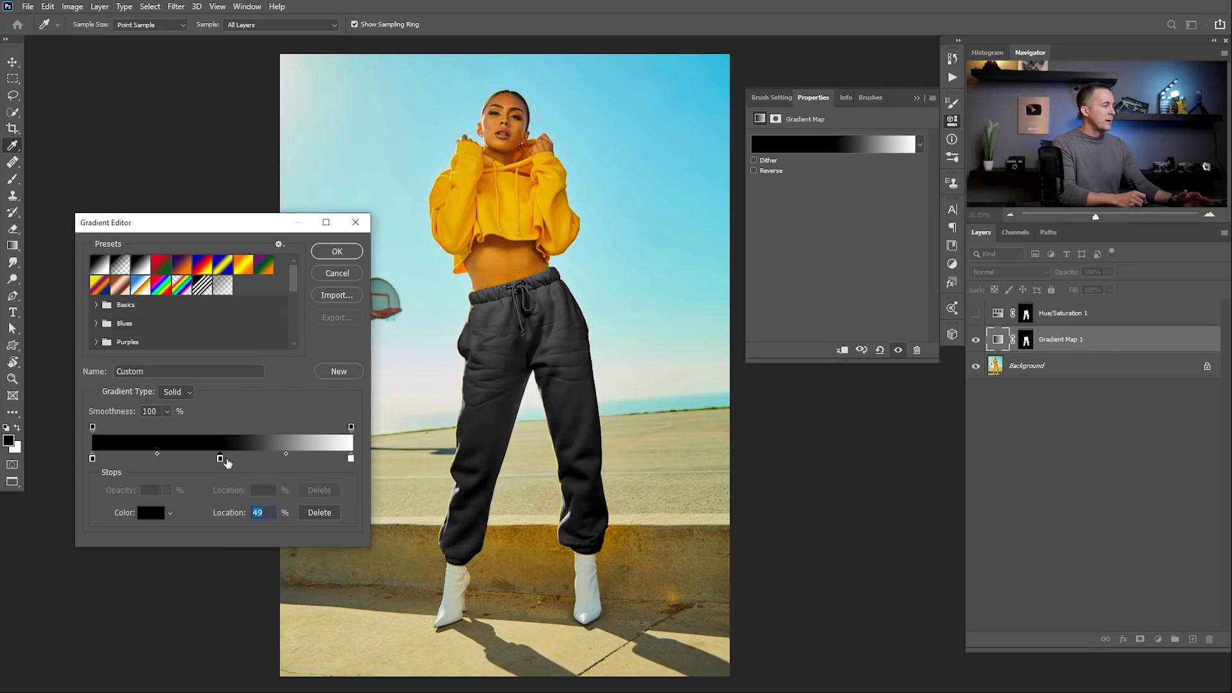
pyautogui.moveTo(220, 459); pyautogui.dragTo(250, 461)
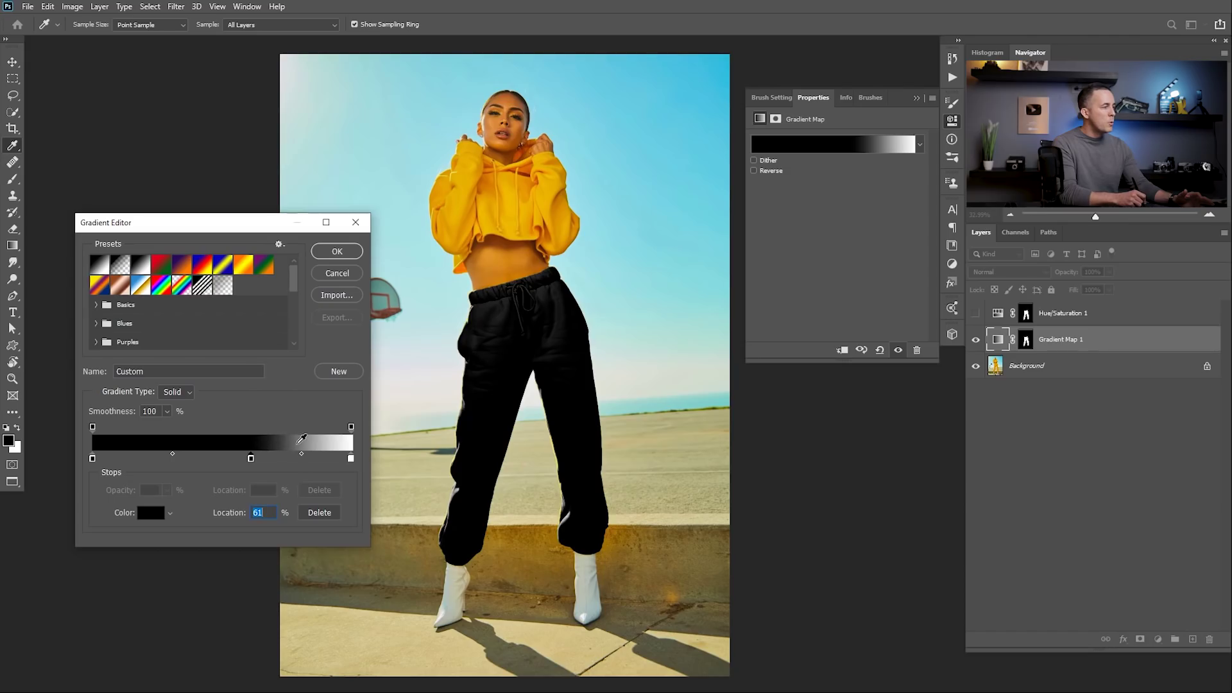
pyautogui.moveTo(251, 460); pyautogui.dragTo(168, 459)
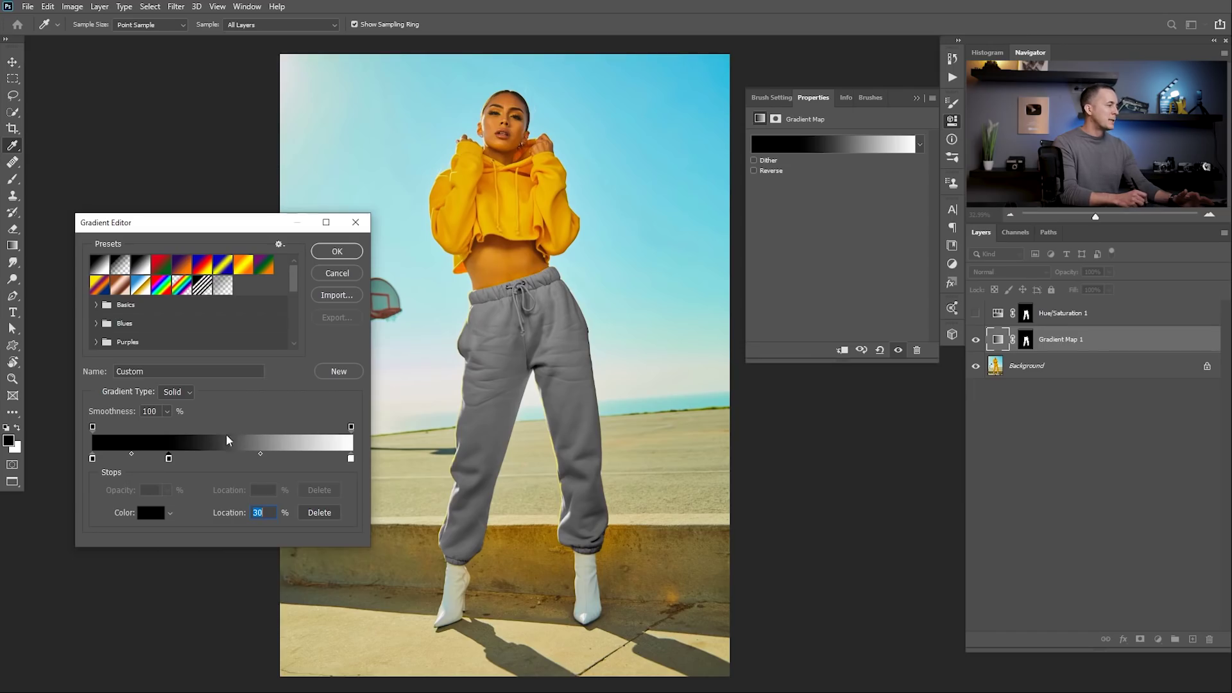
pyautogui.moveTo(171, 460); pyautogui.dragTo(225, 460)
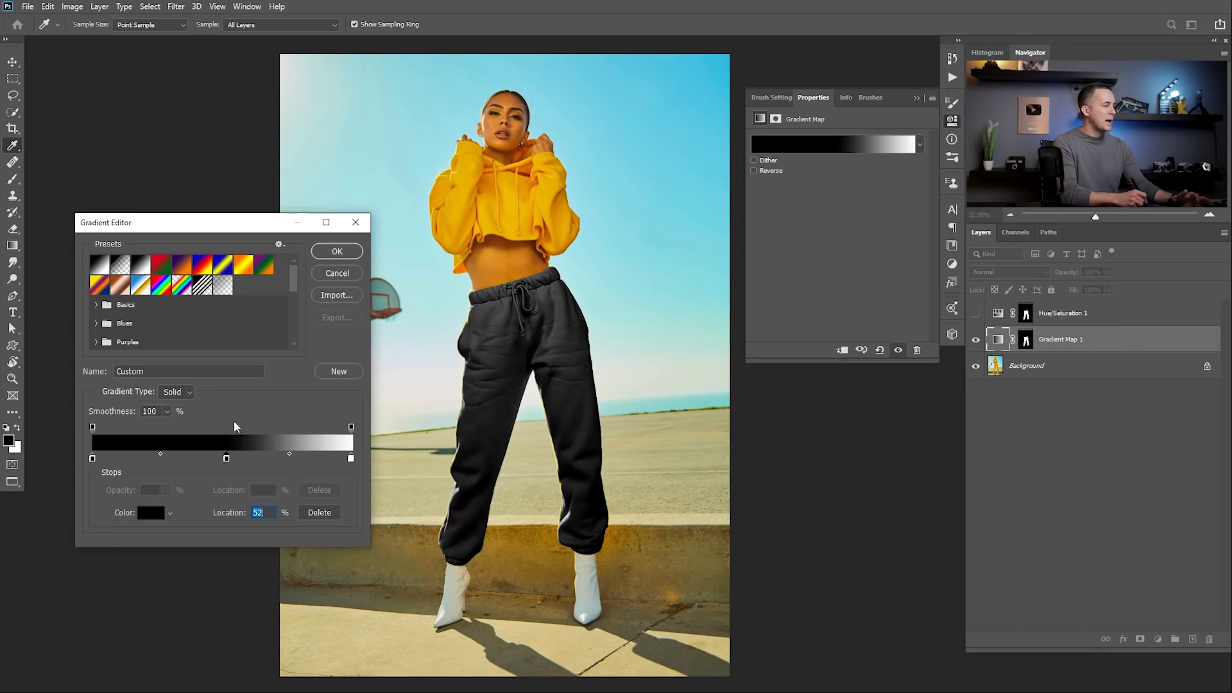
pyautogui.moveTo(226, 460); pyautogui.dragTo(254, 459)
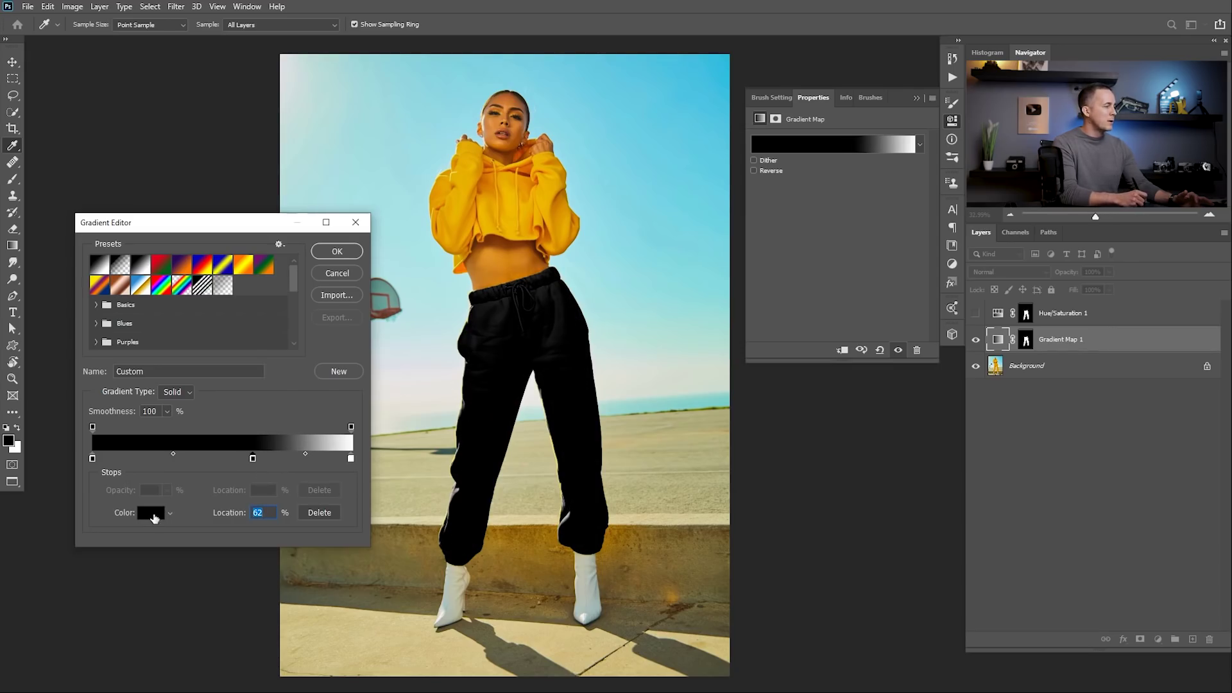
# Step: Set the middle stop's color to dark blue 143a86, move the stop to 64% and apply the gradient
pyautogui.click(154, 519)
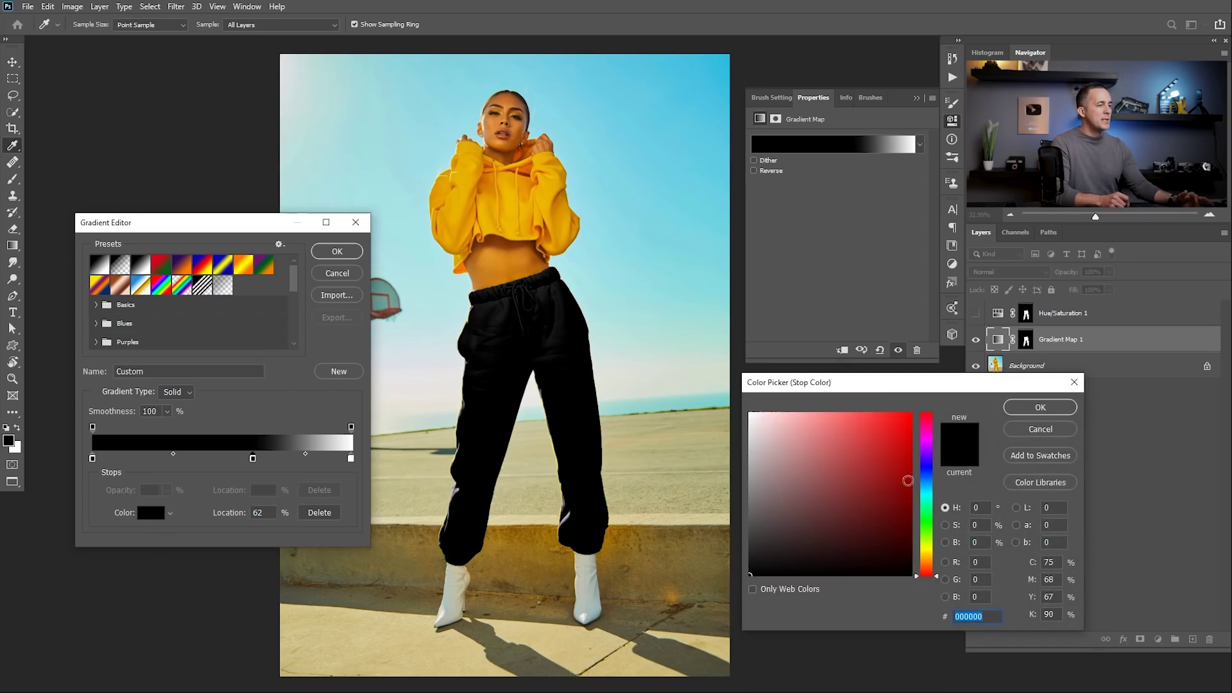
pyautogui.click(927, 476)
pyautogui.click(897, 473)
pyautogui.click(869, 476)
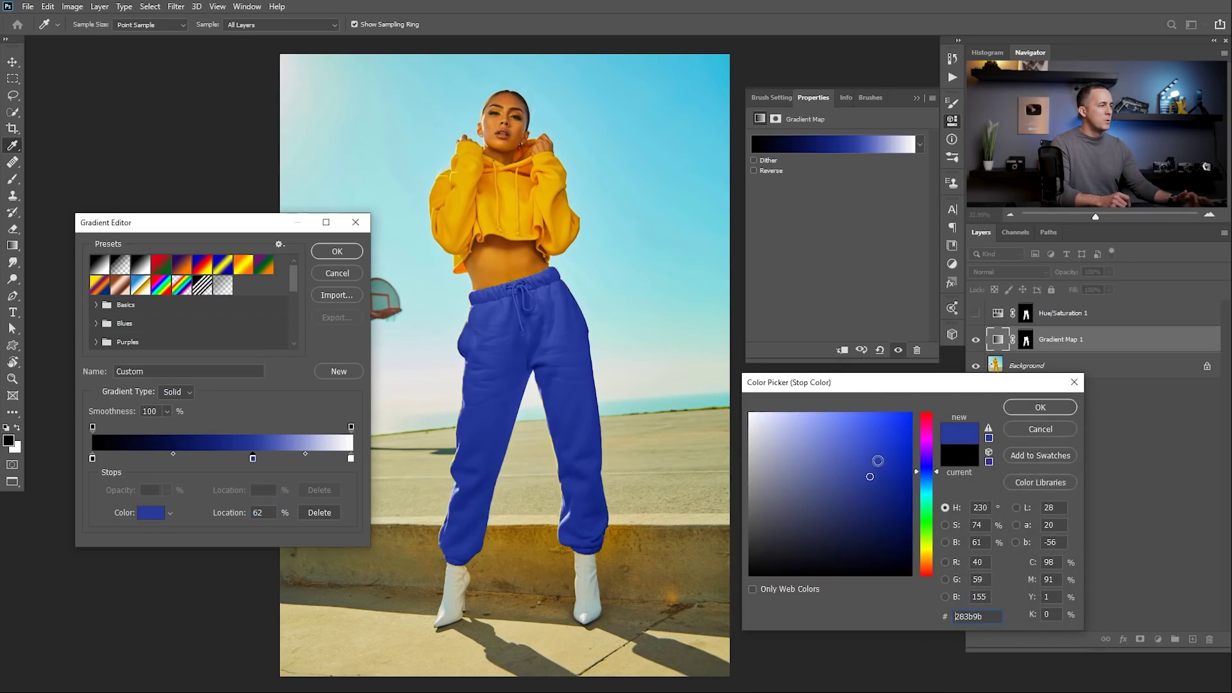
pyautogui.click(884, 452)
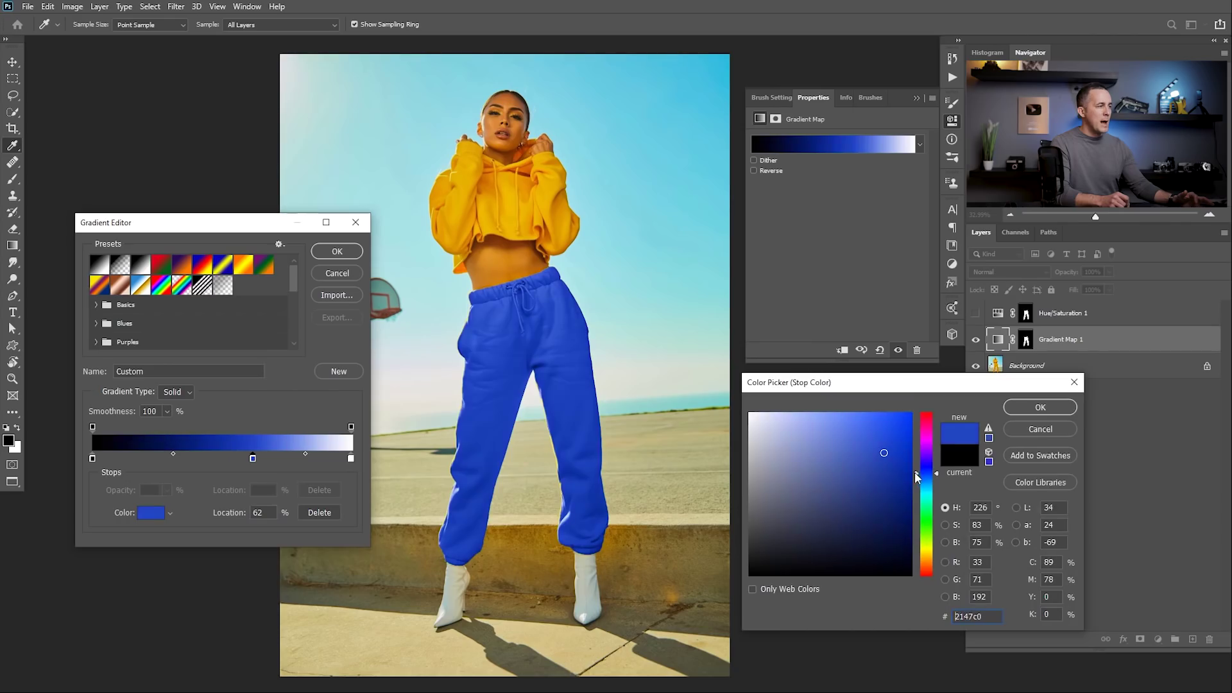
pyautogui.moveTo(881, 476)
pyautogui.mouseDown()
pyautogui.moveTo(878, 491)
pyautogui.moveTo(917, 480)
pyautogui.moveTo(889, 490)
pyautogui.mouseUp()
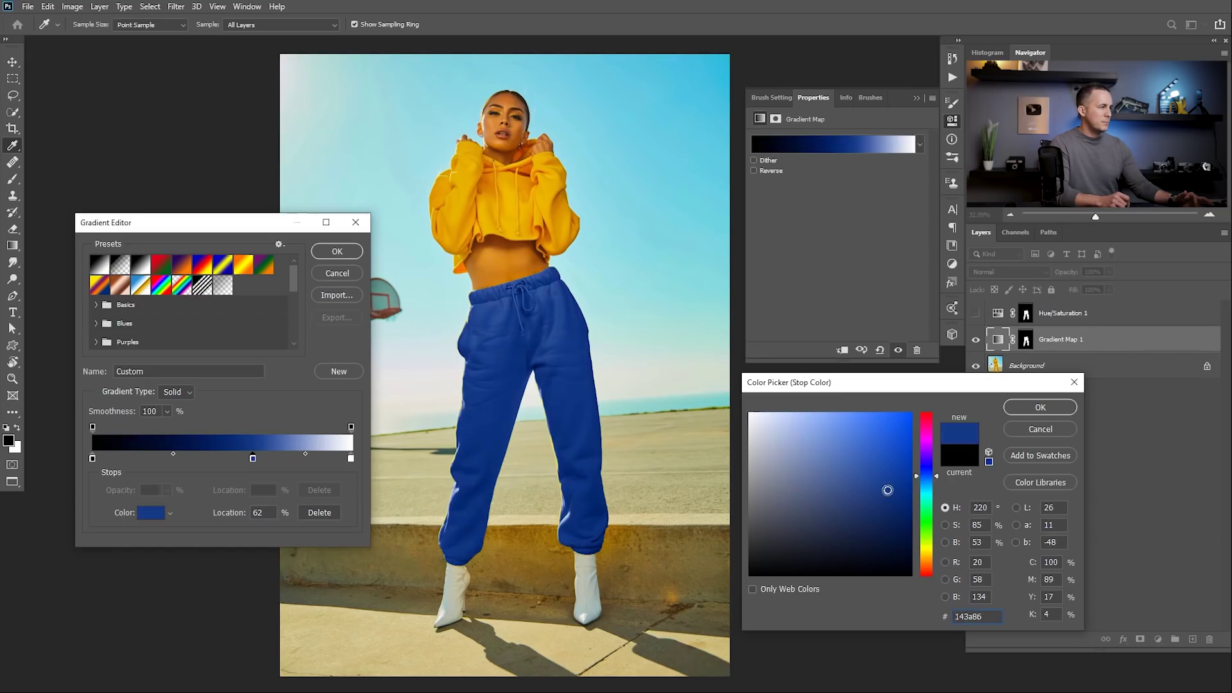
pyautogui.click(1040, 406)
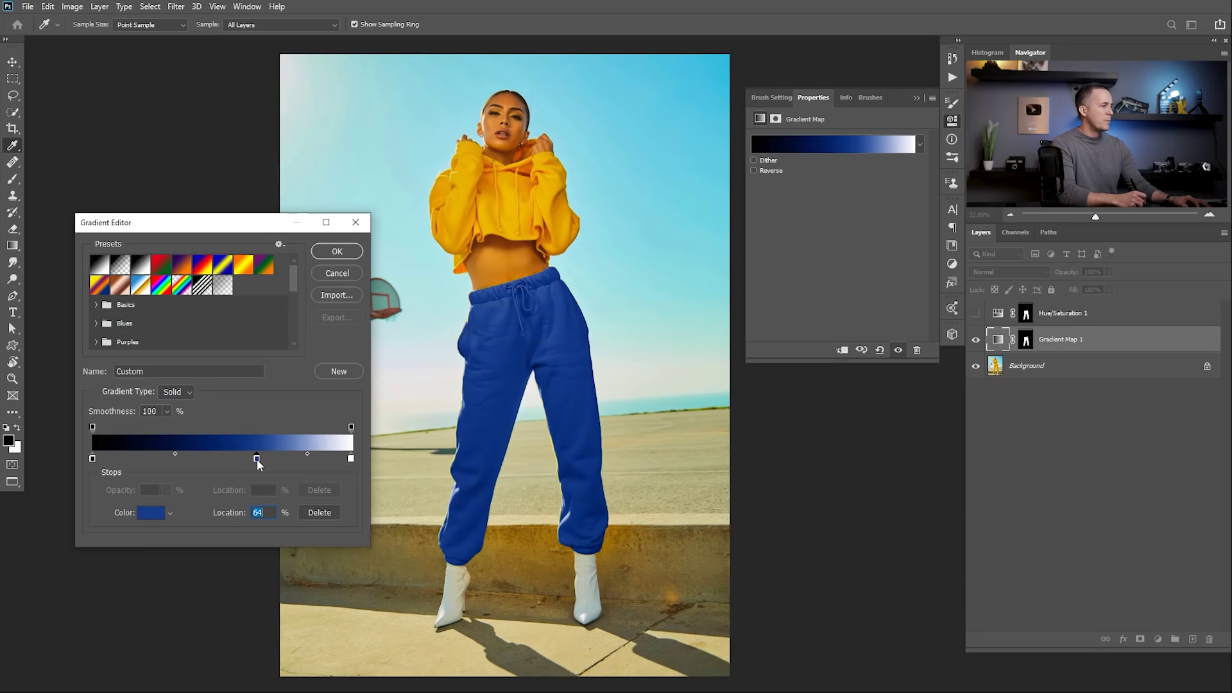
pyautogui.press('Return')
# Step: Hide Gradient Map 1 and show Hue/Saturation 1 to compare how each preserves the pants' folds up close
pyautogui.moveTo(546, 365)
pyautogui.mouseDown()
pyautogui.moveTo(586, 365)
pyautogui.moveTo(456, 262)
pyautogui.moveTo(490, 275)
pyautogui.moveTo(475, 270)
pyautogui.mouseUp()
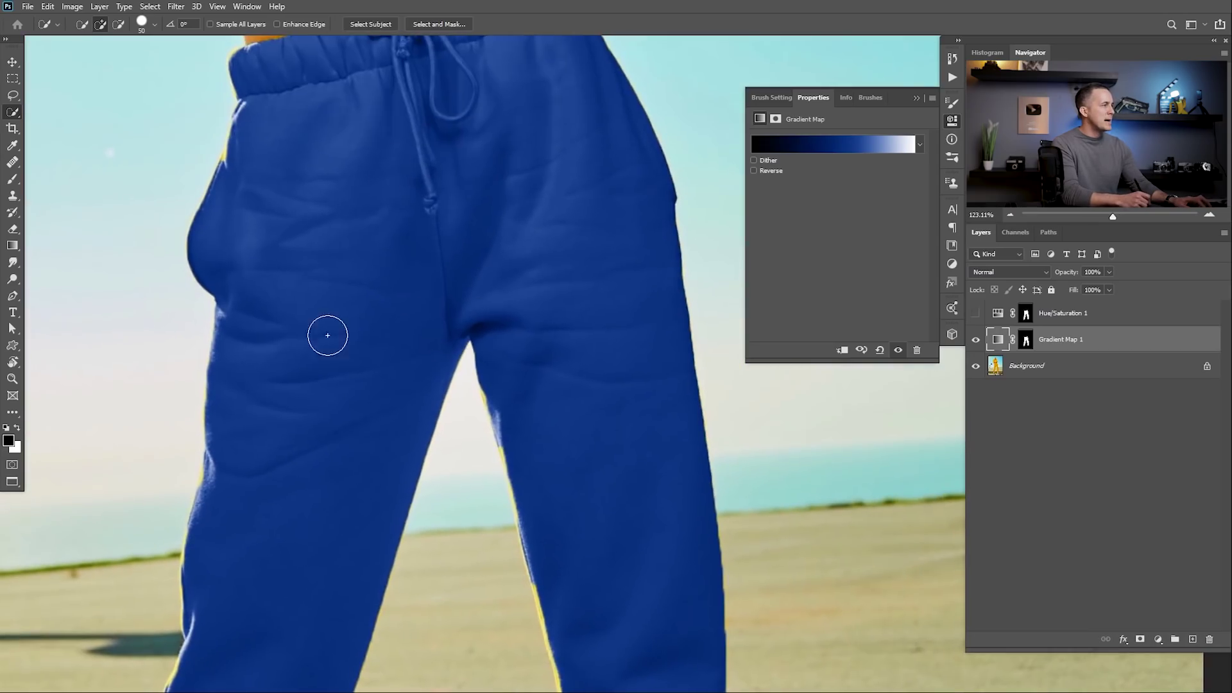
pyautogui.scroll(-3, 545, 294)
pyautogui.click(976, 340)
pyautogui.click(976, 314)
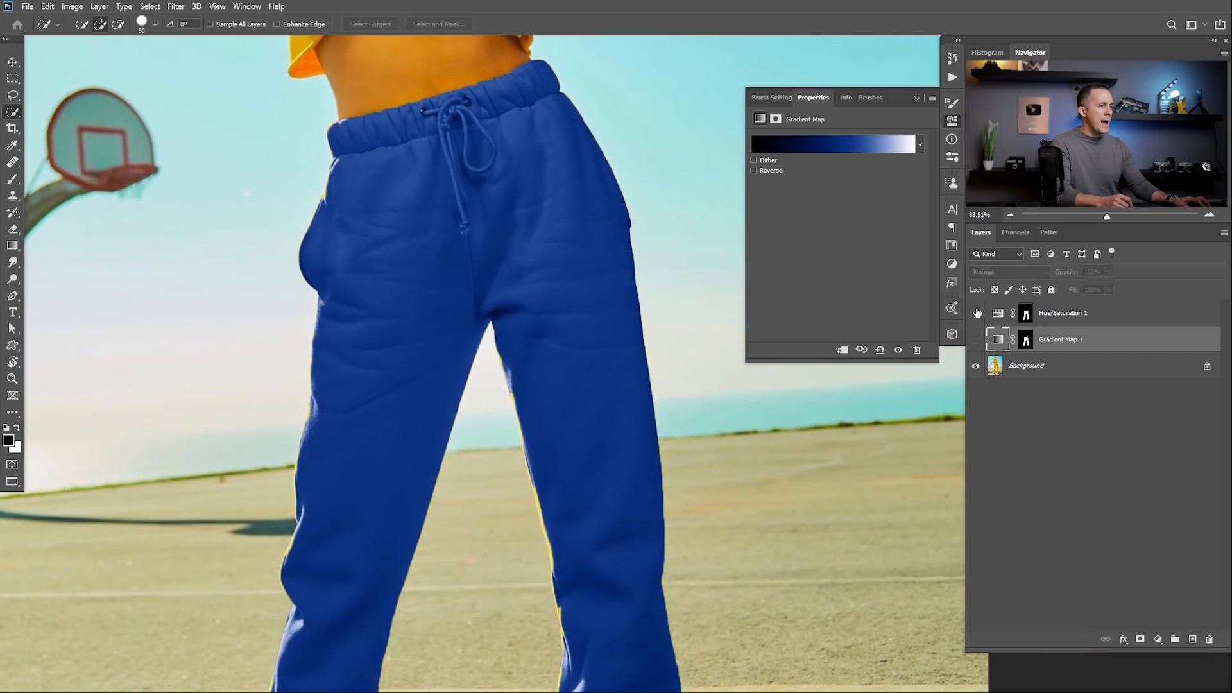
pyautogui.scroll(3, 482, 269)
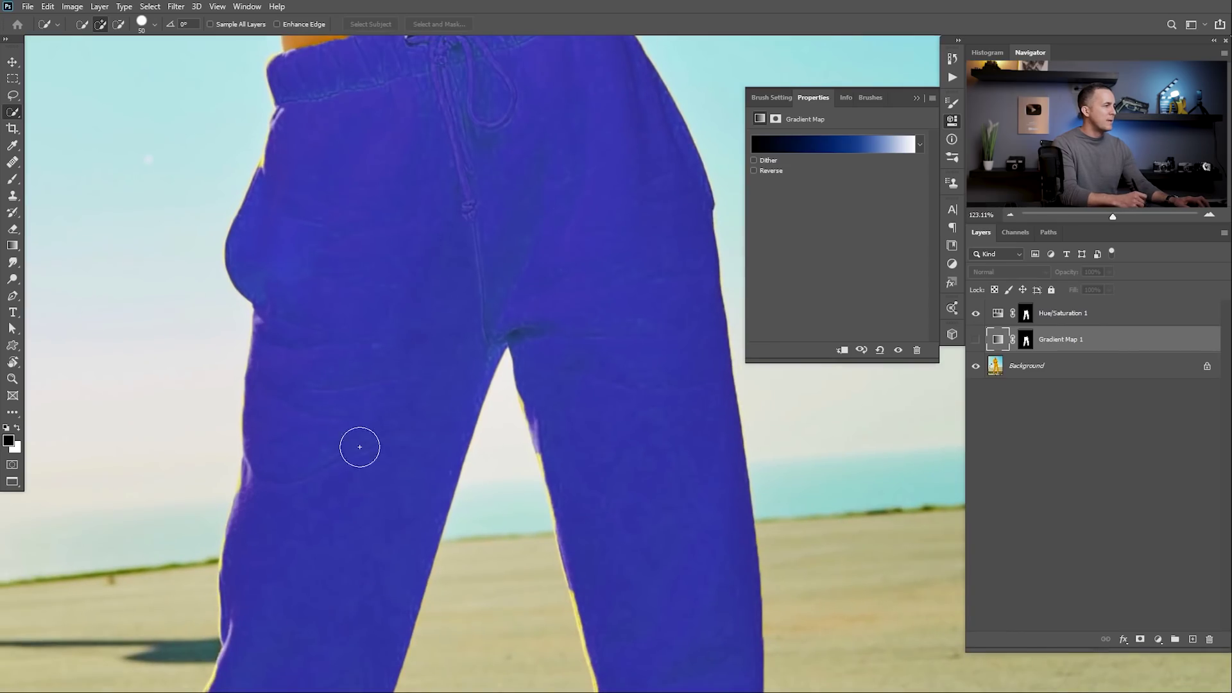
# Step: Show Gradient Map 1, hide Hue/Saturation 1 and view the recolored pants in the wider image
pyautogui.click(976, 340)
pyautogui.click(976, 313)
pyautogui.scroll(-8, 565, 346)
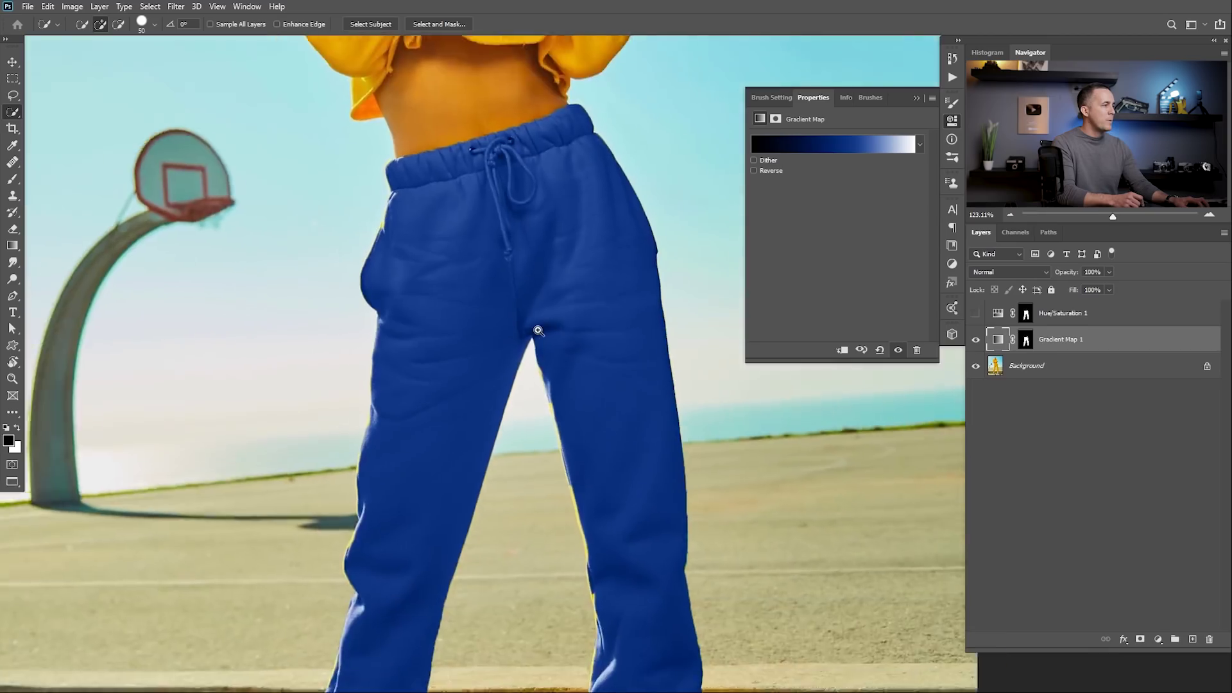
pyautogui.scroll(-4, 555, 367)
pyautogui.scroll(1, 553, 214)
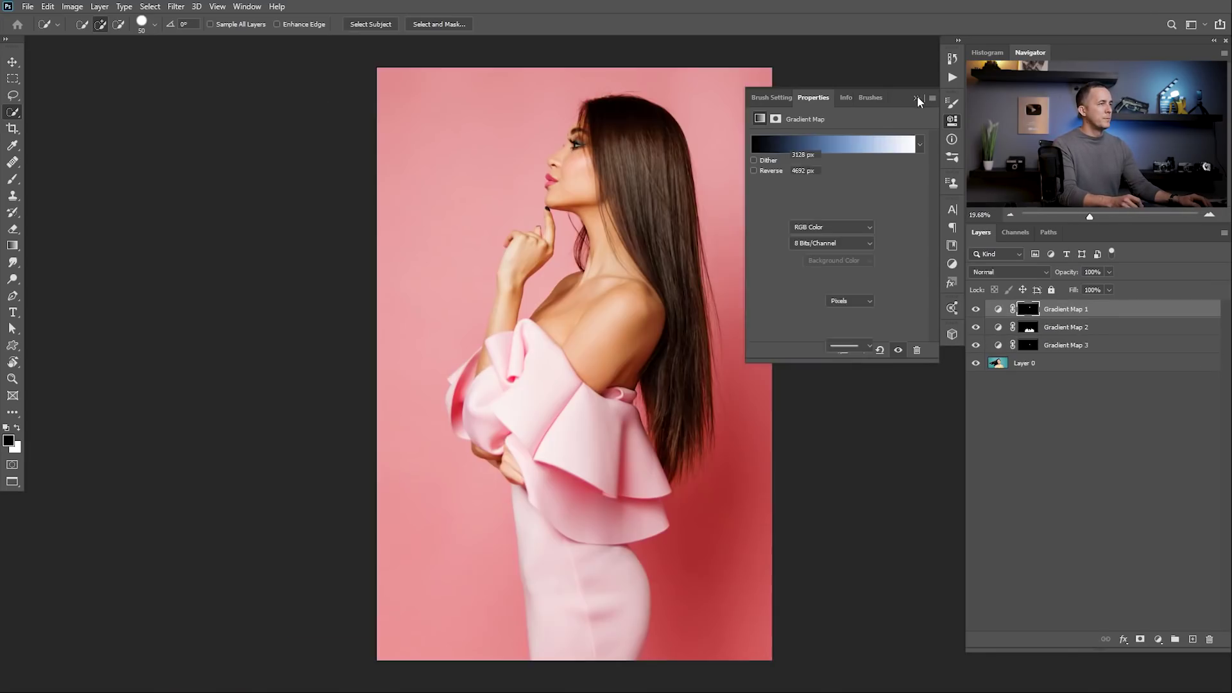
# Step: Select the pink dress with Quick Selection, leaving out the arm and hand, and add a Gradient Map adjustment masked to it
pyautogui.click(916, 98)
pyautogui.moveTo(583, 350); pyautogui.dragTo(512, 338)
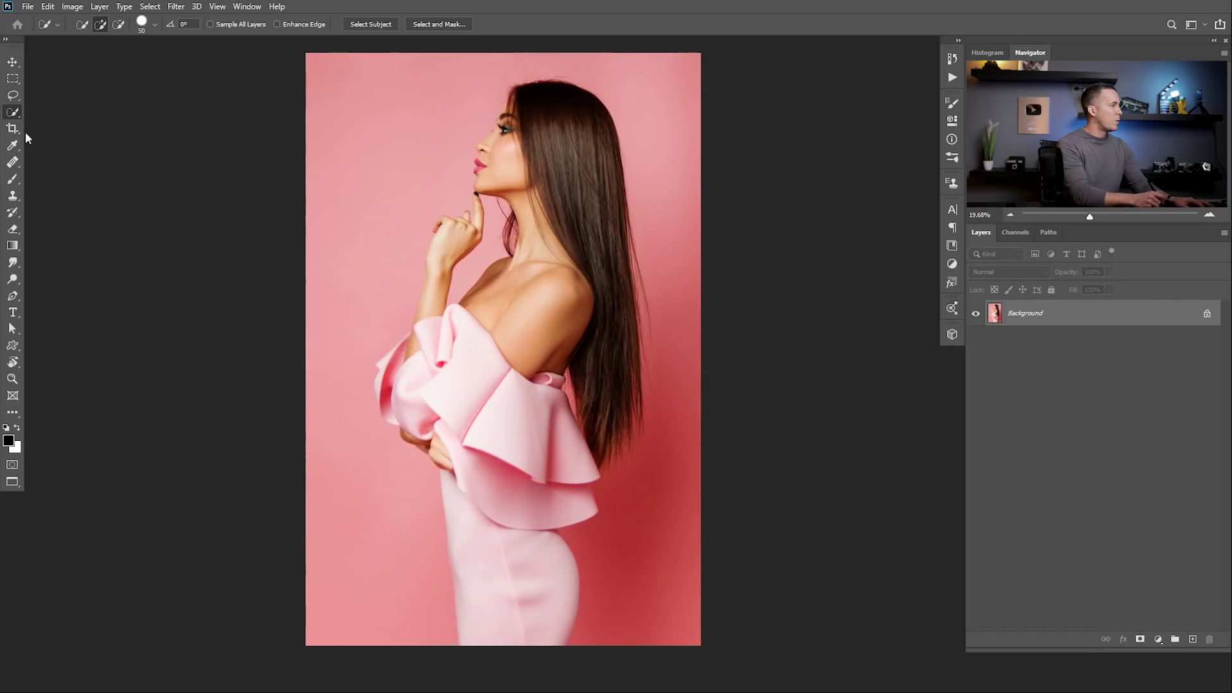
pyautogui.moveTo(504, 359)
pyautogui.mouseDown()
pyautogui.moveTo(555, 393)
pyautogui.moveTo(541, 381)
pyautogui.mouseUp()
pyautogui.click(526, 559)
pyautogui.keyDown('alt'); pyautogui.click(437, 457); pyautogui.keyUp('alt')
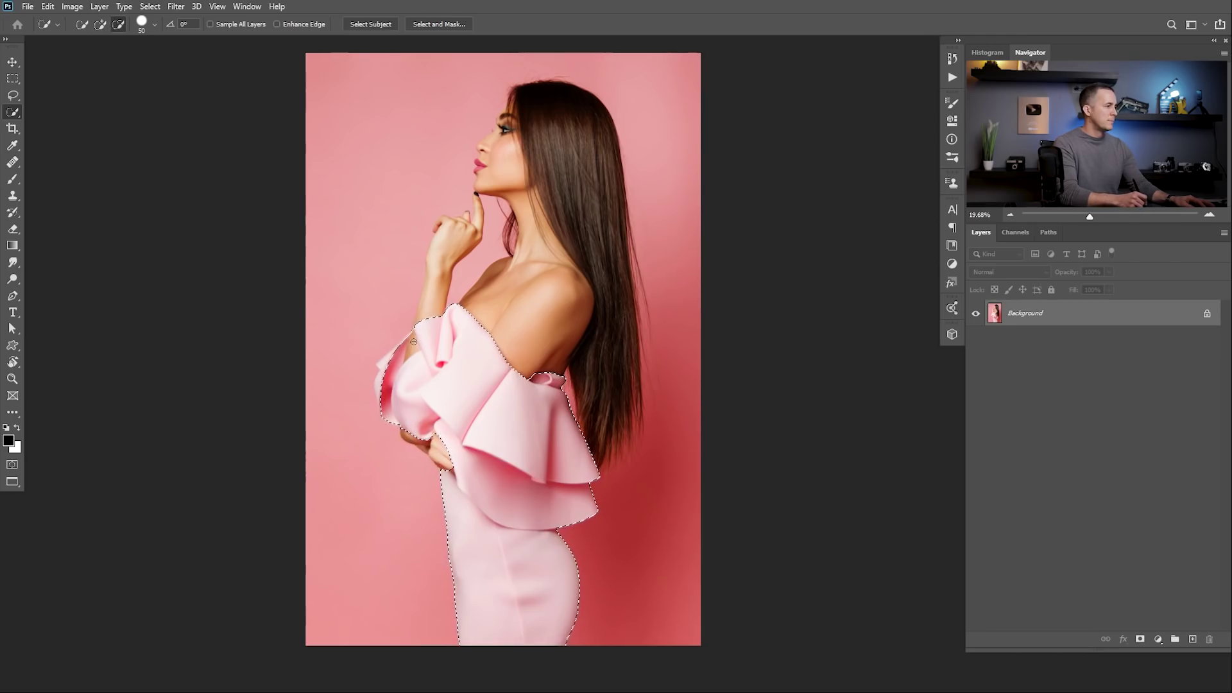
pyautogui.moveTo(398, 349); pyautogui.dragTo(382, 376)
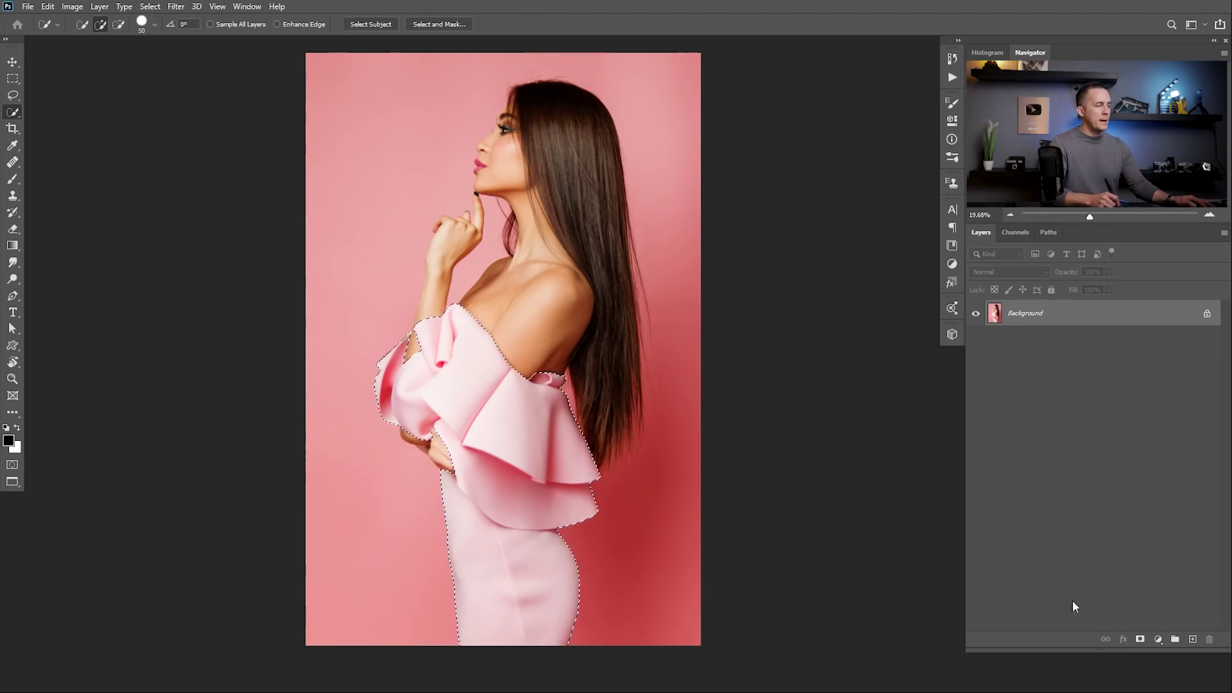
pyautogui.click(1159, 639)
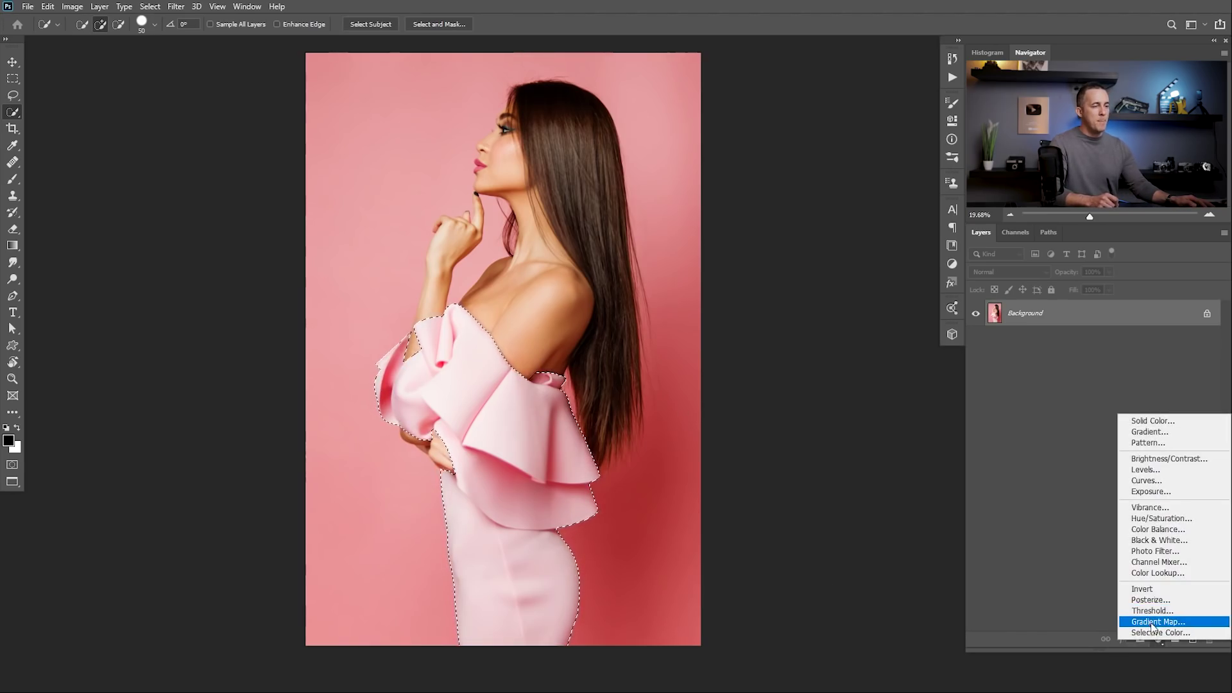
pyautogui.click(1153, 621)
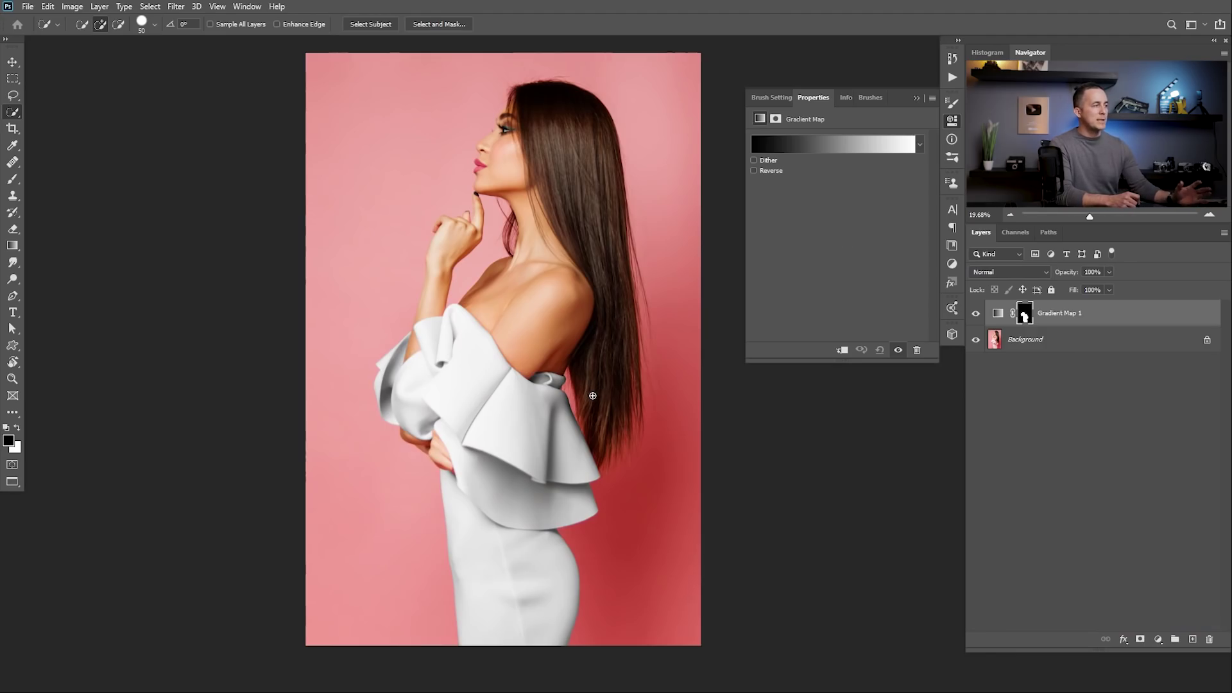
# Step: Add a middle color stop to the dress's gradient, position it at 88% and set its color to red bd2d2d
pyautogui.click(845, 141)
pyautogui.moveTo(250, 229); pyautogui.dragTo(218, 240)
pyautogui.click(203, 469)
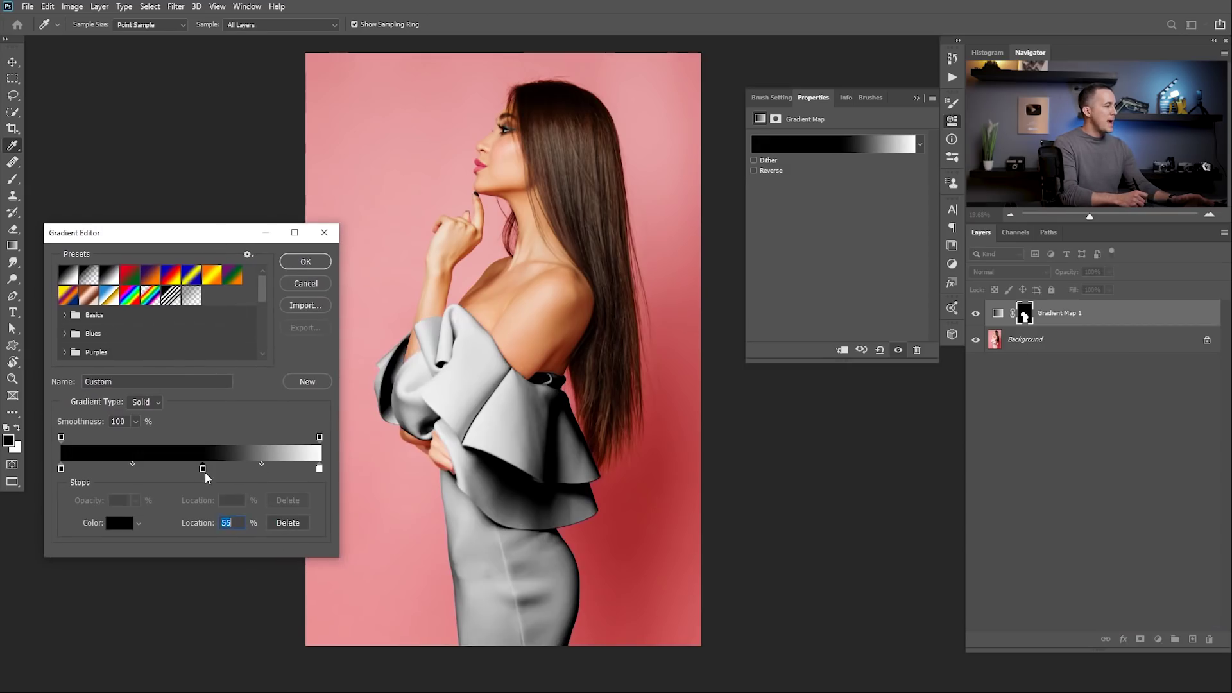
pyautogui.moveTo(201, 471); pyautogui.dragTo(294, 473)
pyautogui.click(303, 467)
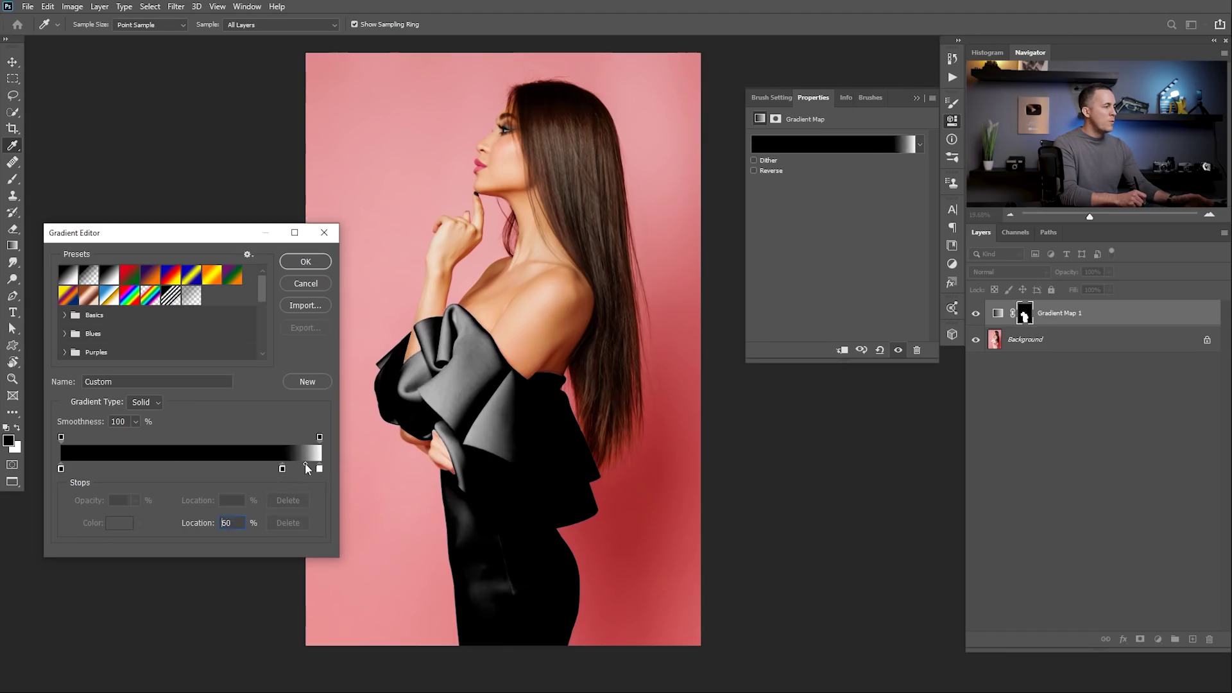
pyautogui.moveTo(304, 469)
pyautogui.mouseDown()
pyautogui.moveTo(317, 470)
pyautogui.moveTo(293, 474)
pyautogui.mouseUp()
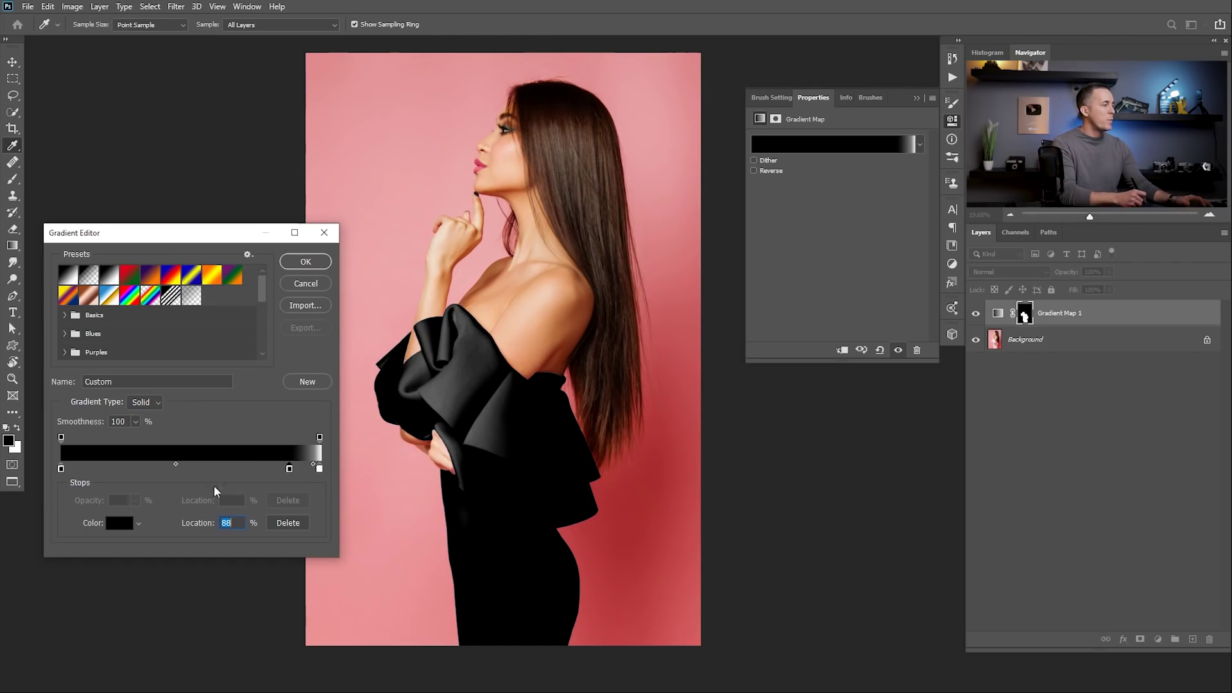
pyautogui.click(117, 528)
pyautogui.moveTo(863, 464); pyautogui.dragTo(876, 455)
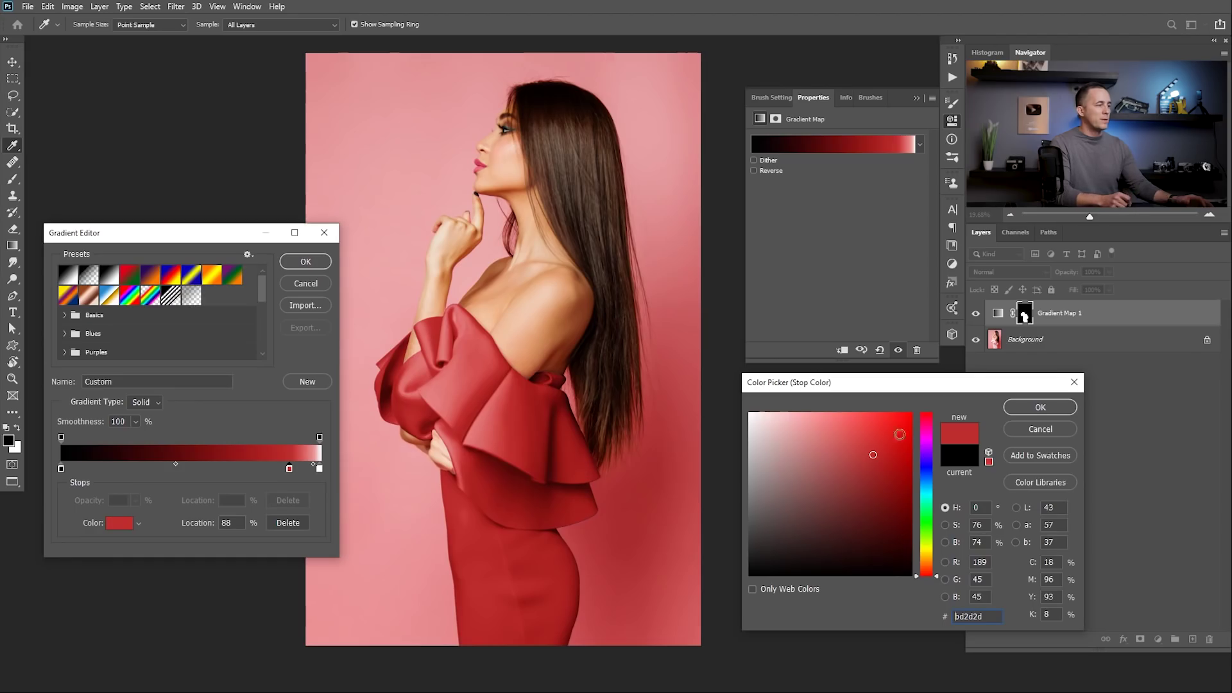
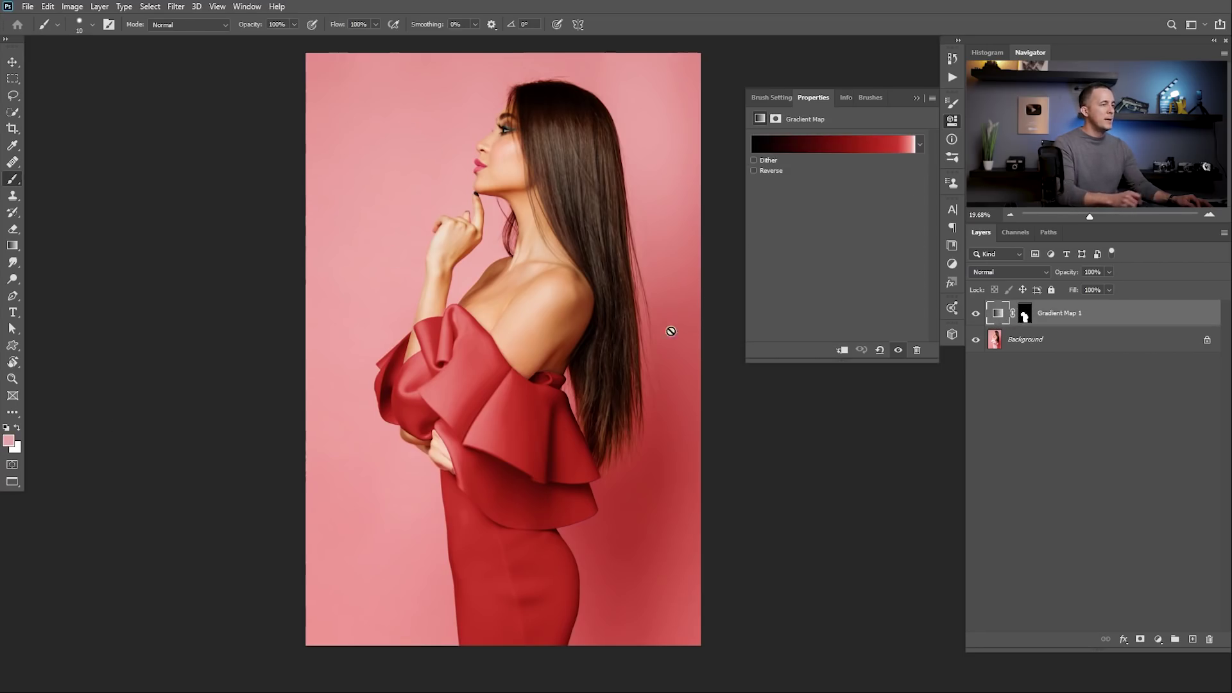
# Step: In Adobe Color Themes, base a theme on the pink foreground color, try Triad, return to Complementary and make its darker green the foreground color
pyautogui.click(952, 311)
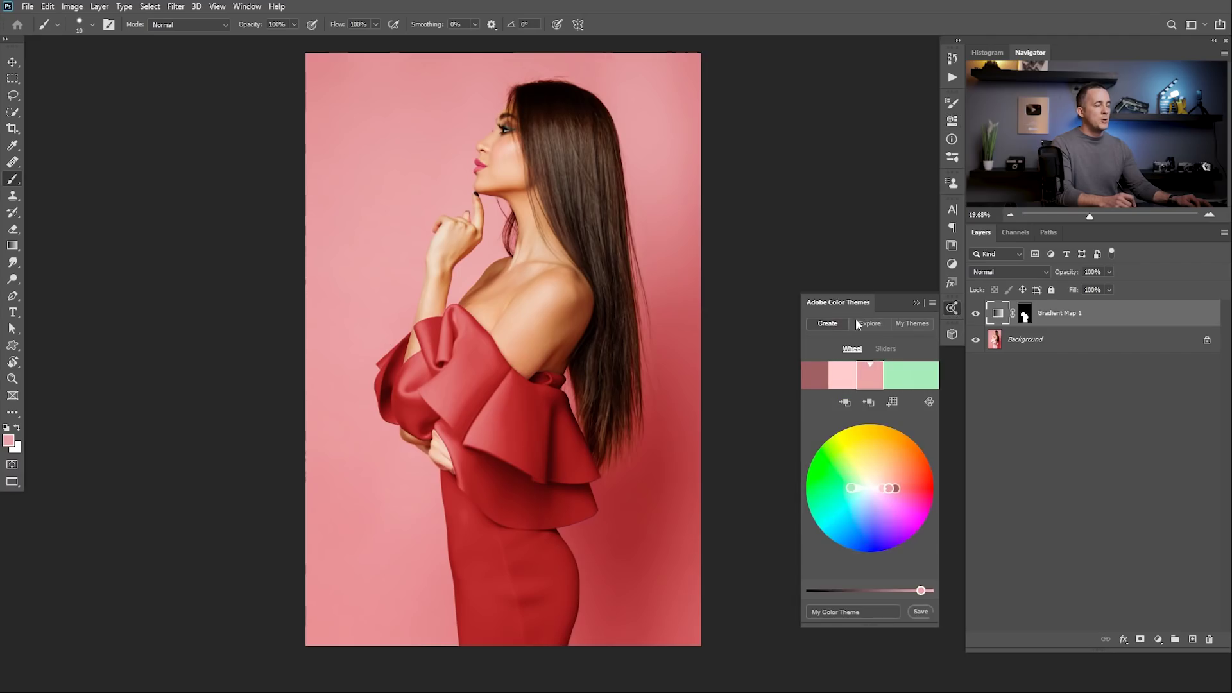
pyautogui.click(870, 406)
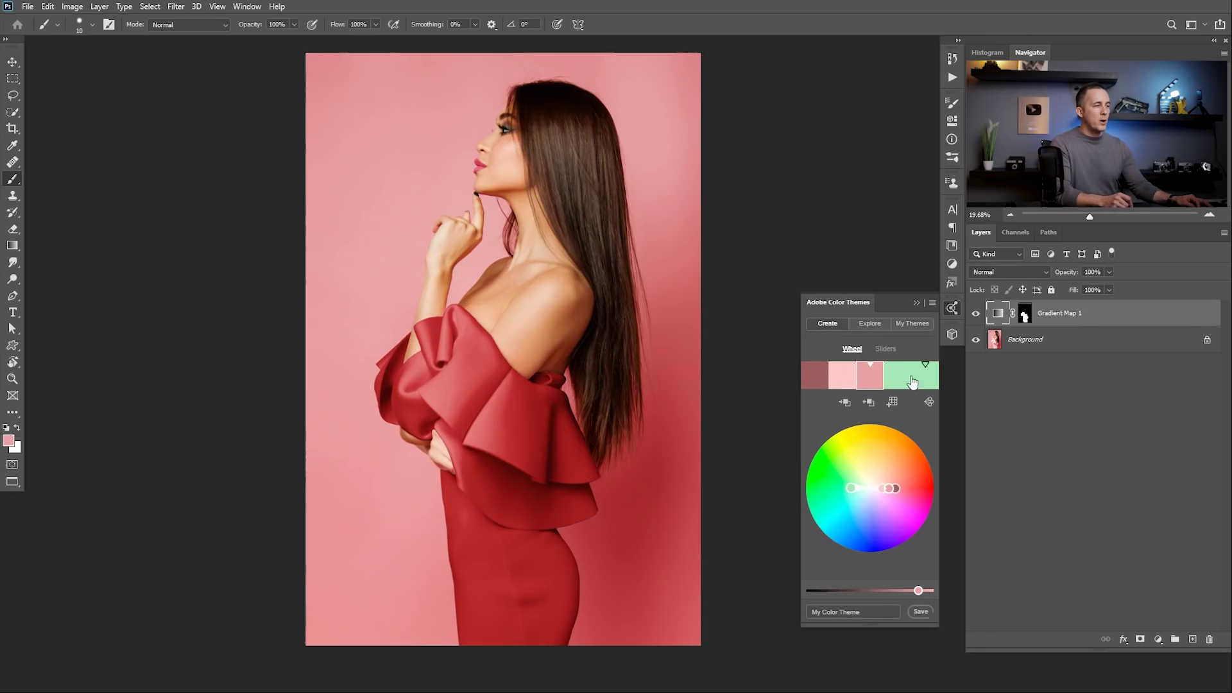
pyautogui.click(931, 402)
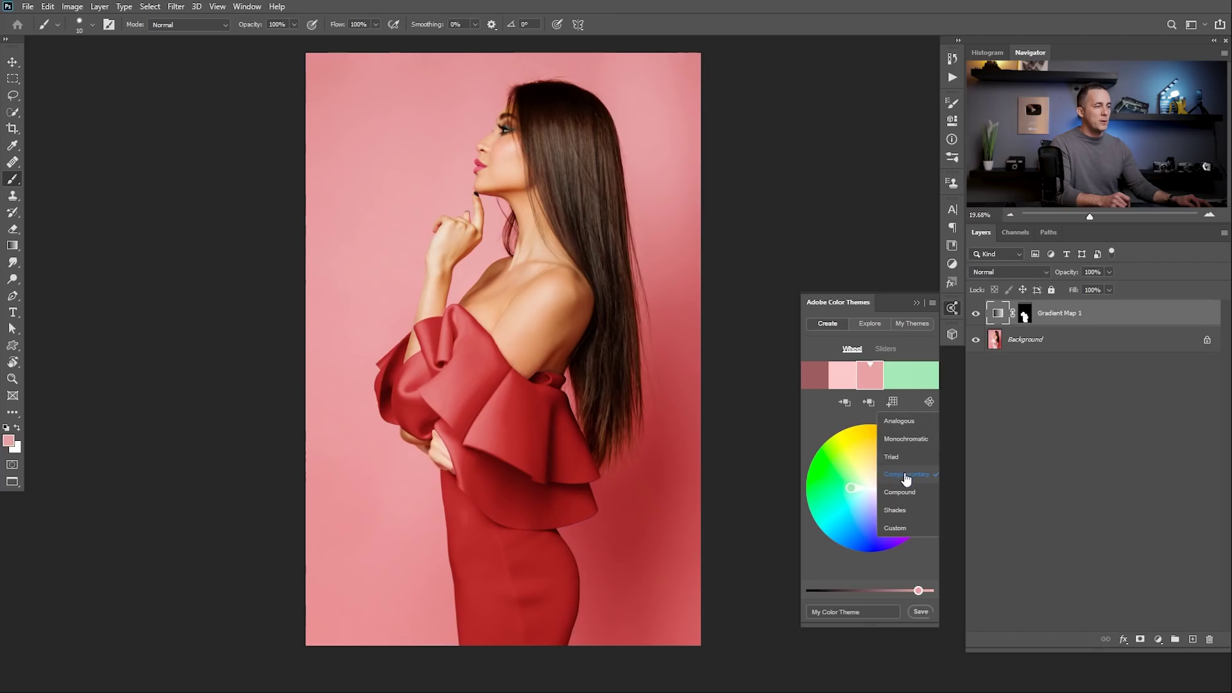
pyautogui.click(893, 456)
pyautogui.click(929, 402)
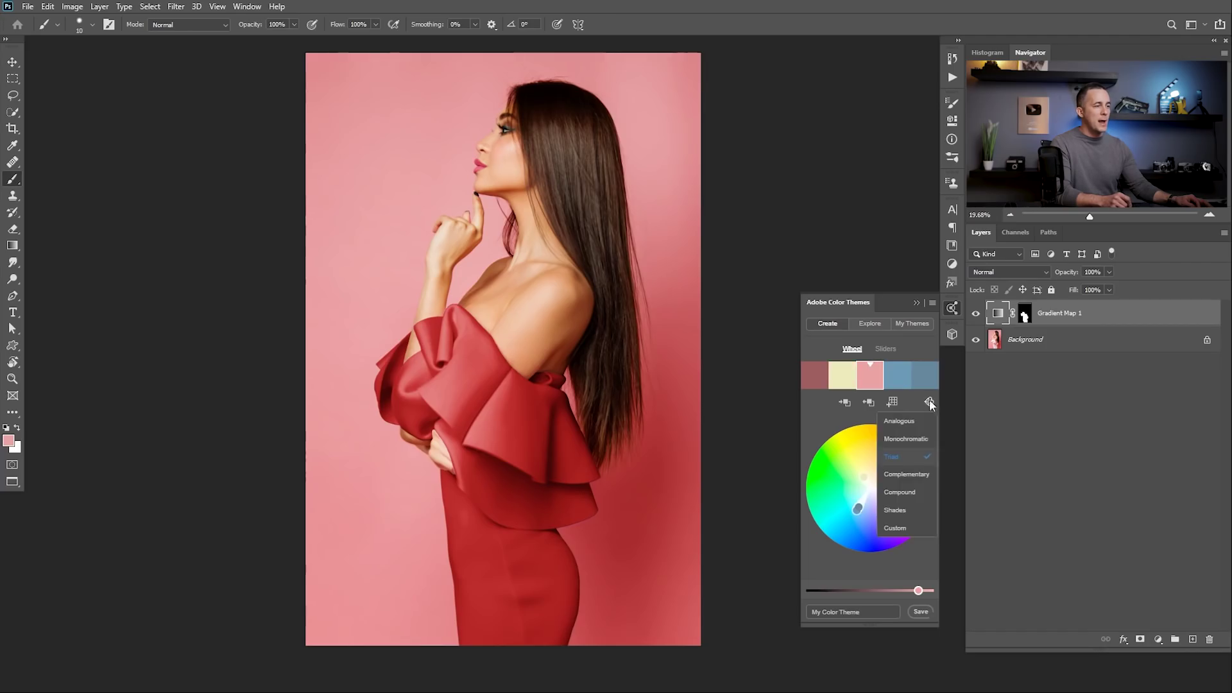
pyautogui.click(904, 474)
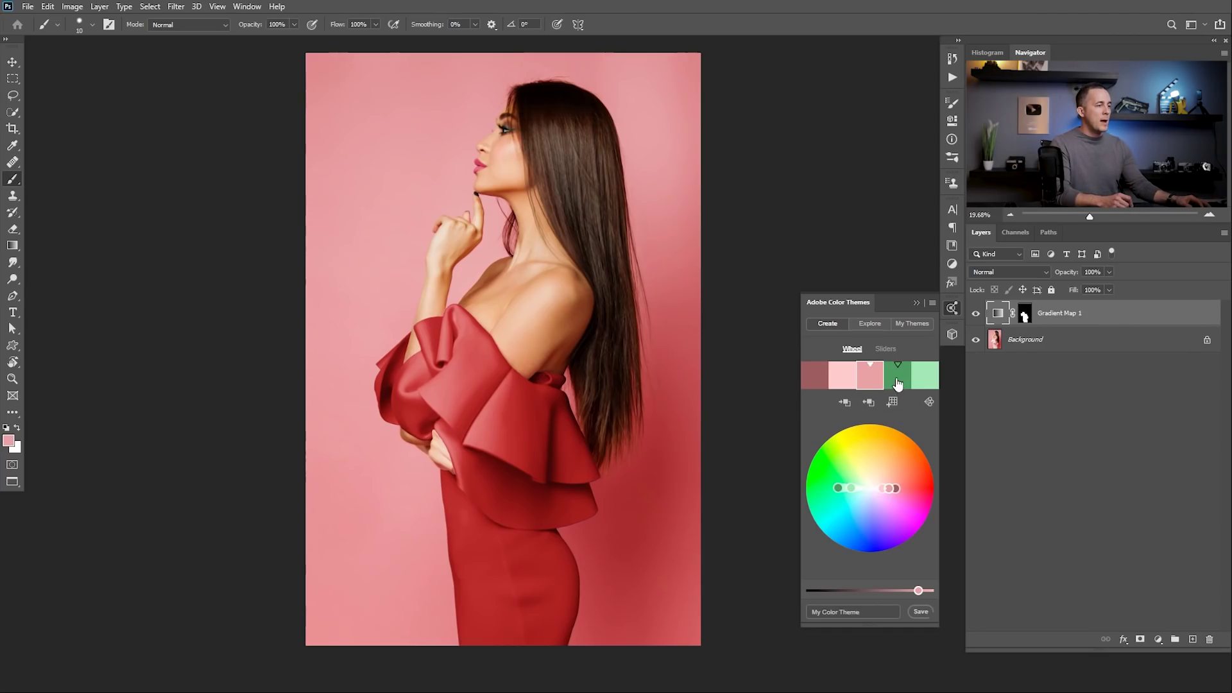
pyautogui.click(897, 382)
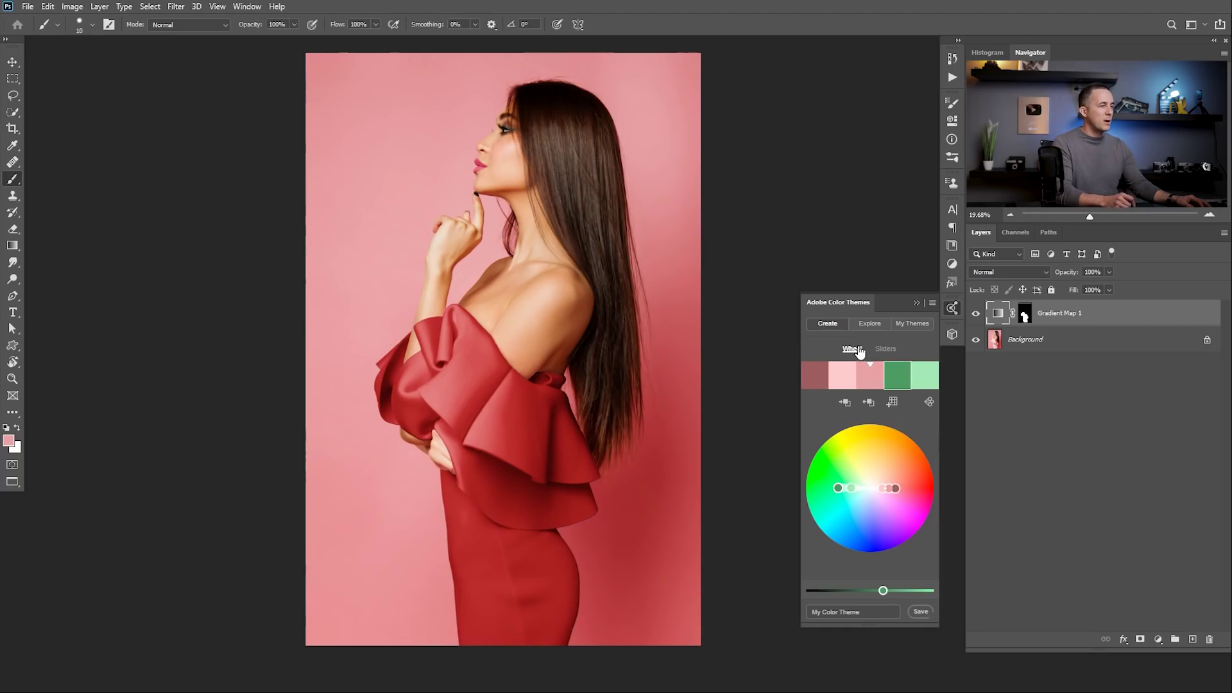
pyautogui.click(850, 398)
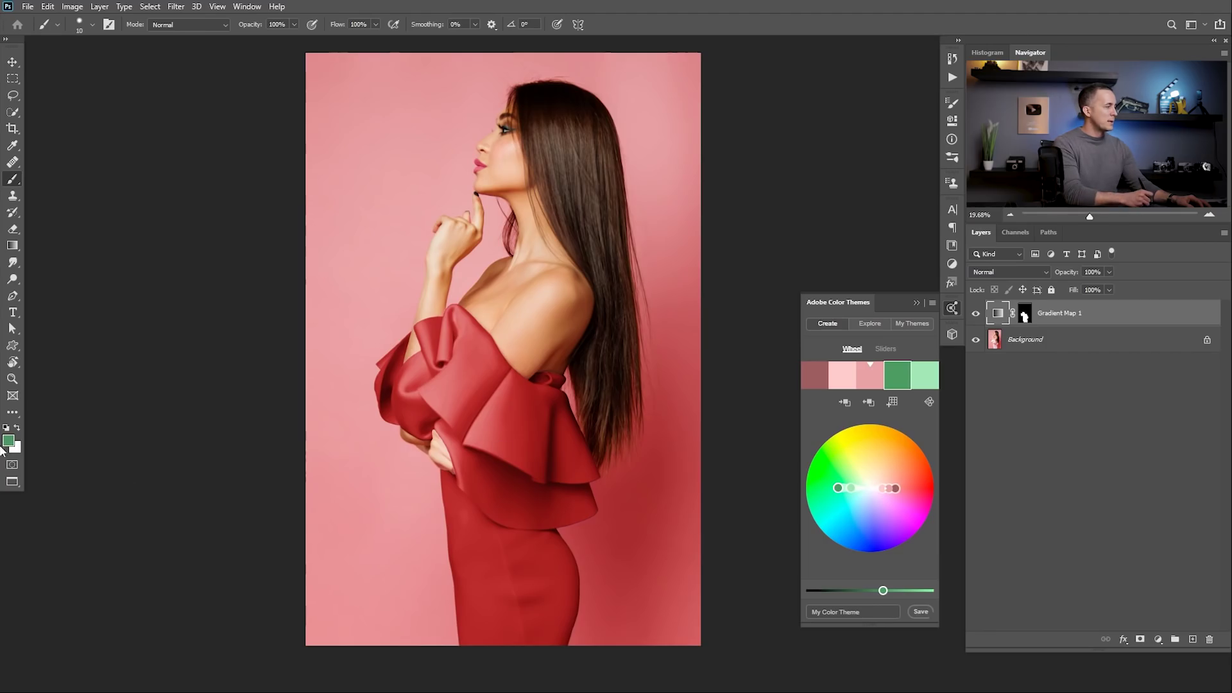
# Step: Recolor the gradient's 88% stop with the green foreground color 4e9c63 and apply the gradient to the dress
pyautogui.doubleClick(998, 313)
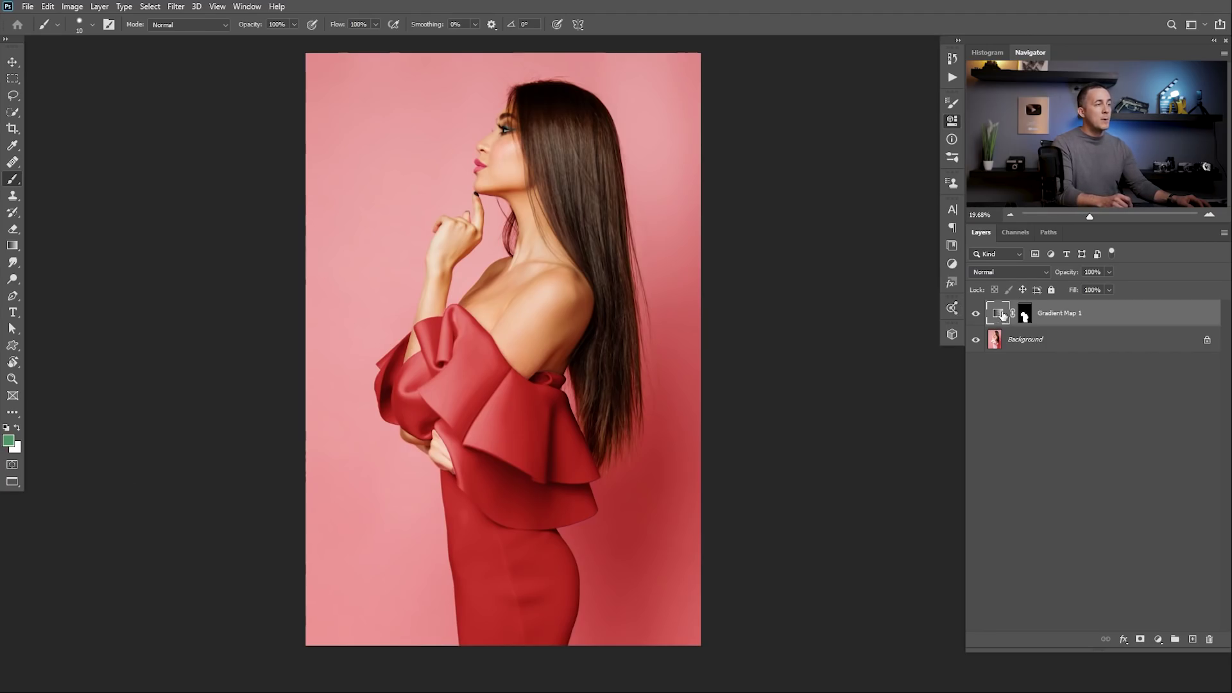
pyautogui.click(837, 146)
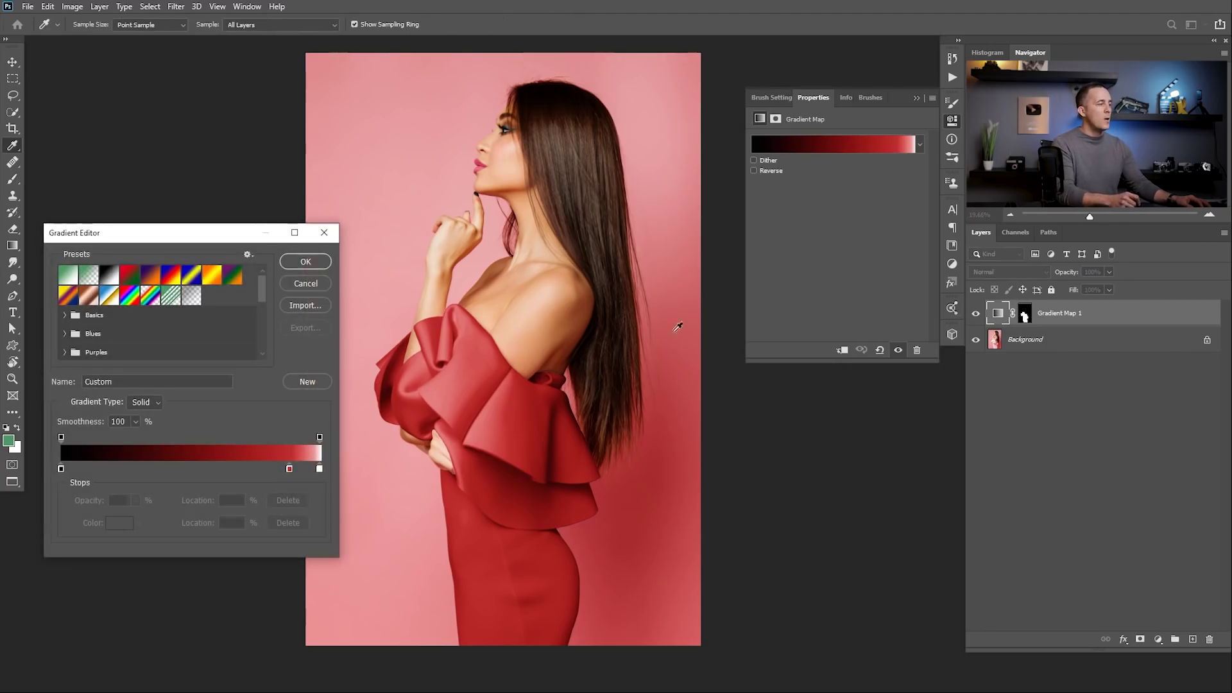
pyautogui.click(289, 469)
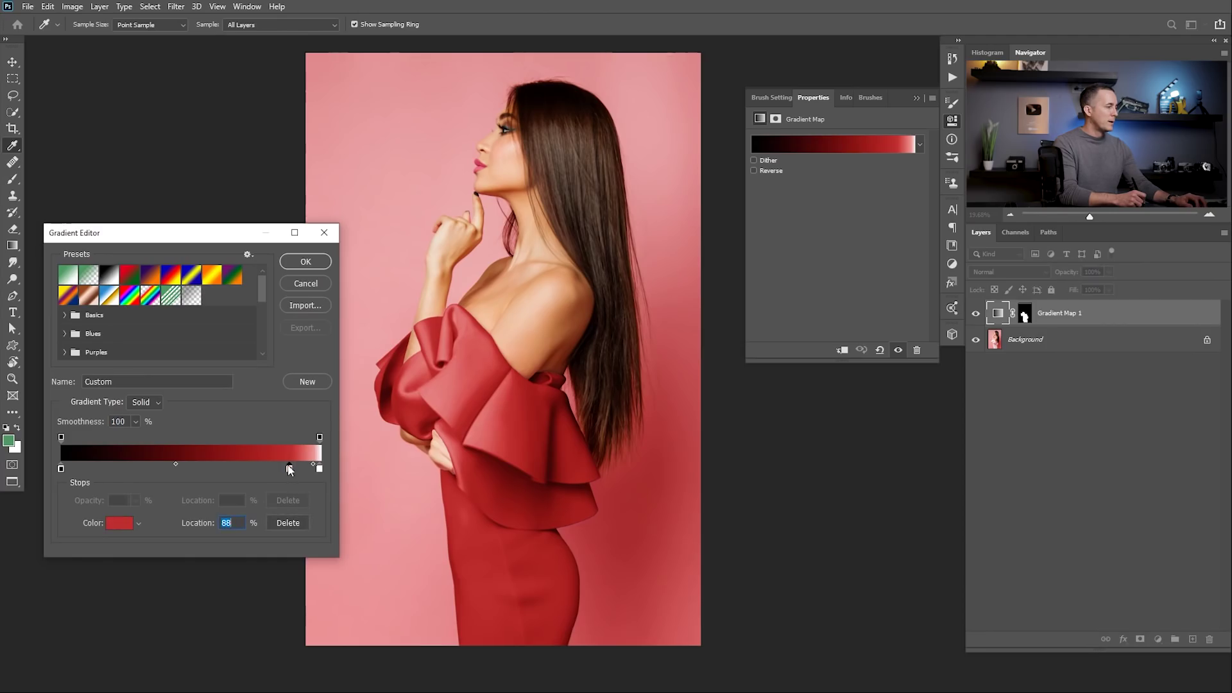
pyautogui.click(127, 524)
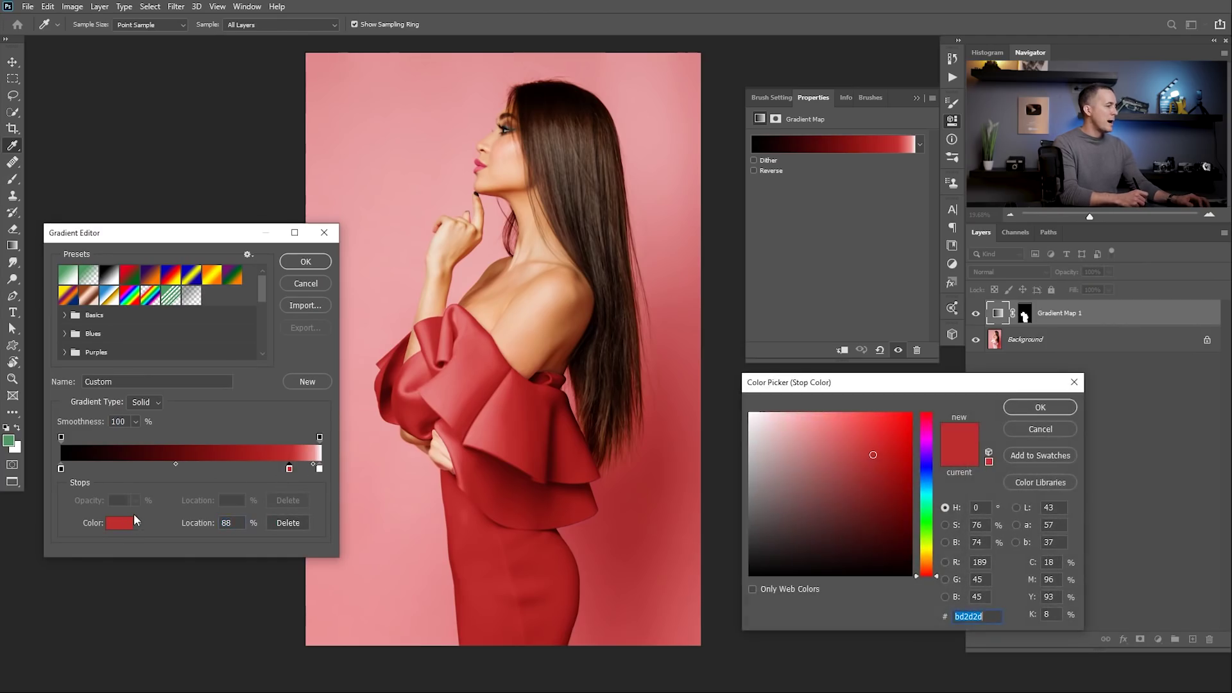
pyautogui.click(11, 442)
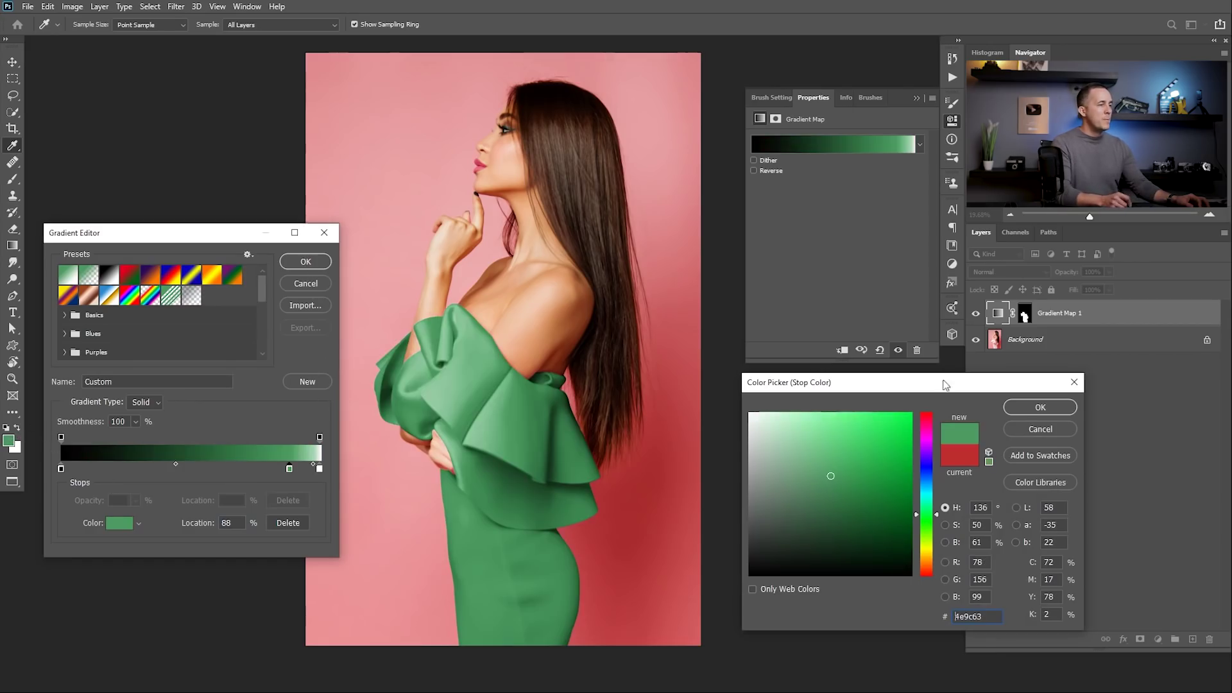
pyautogui.moveTo(943, 383); pyautogui.dragTo(944, 362)
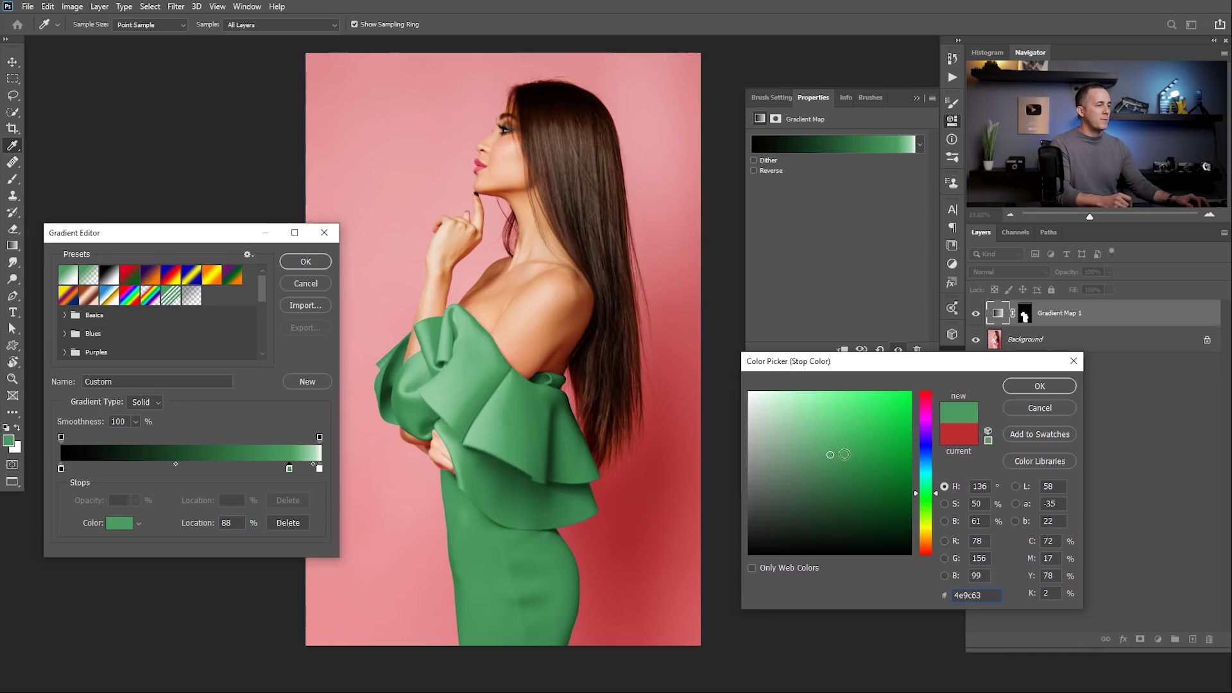
pyautogui.click(1039, 386)
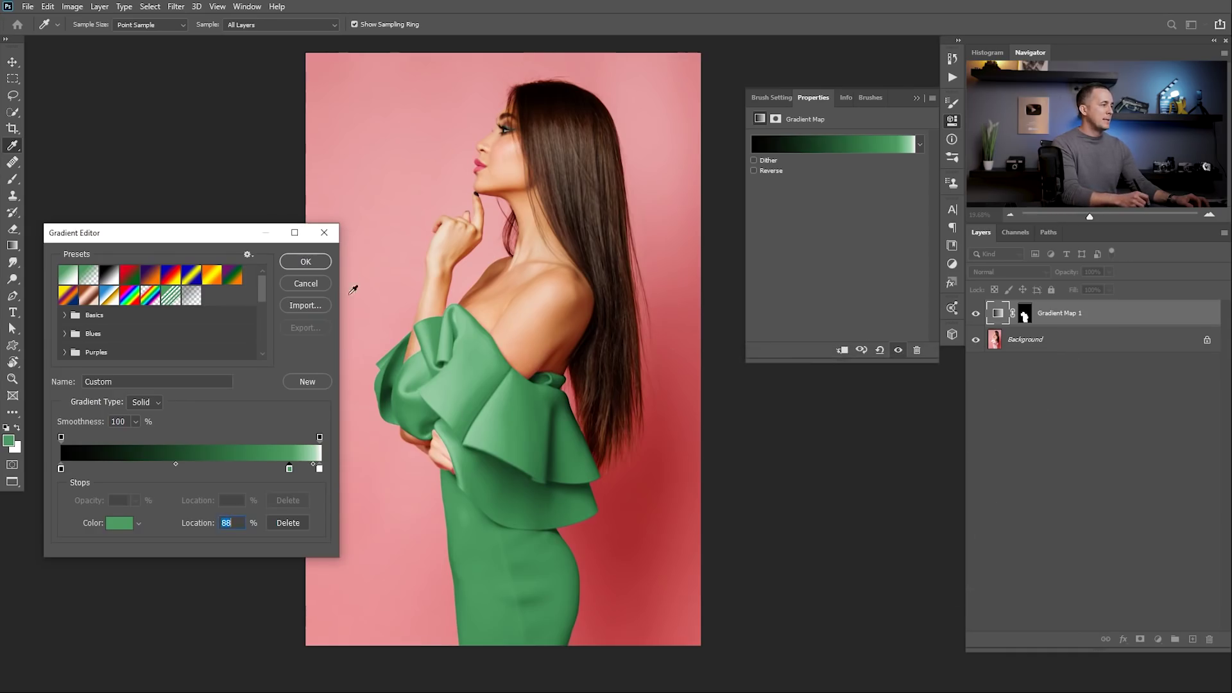
pyautogui.click(330, 262)
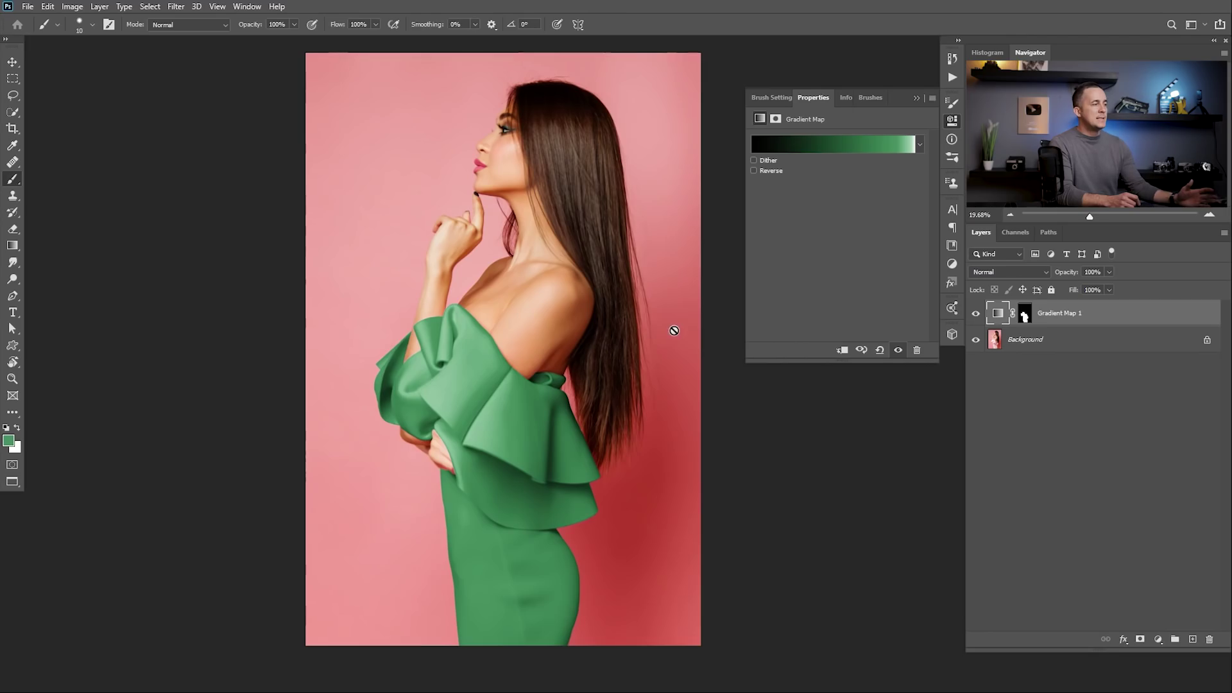
# Step: Try yellow cab60a as the gradient's 88% stop color, replace it with pink e8a2a4 sampled from the backdrop and apply the gradient
pyautogui.click(849, 154)
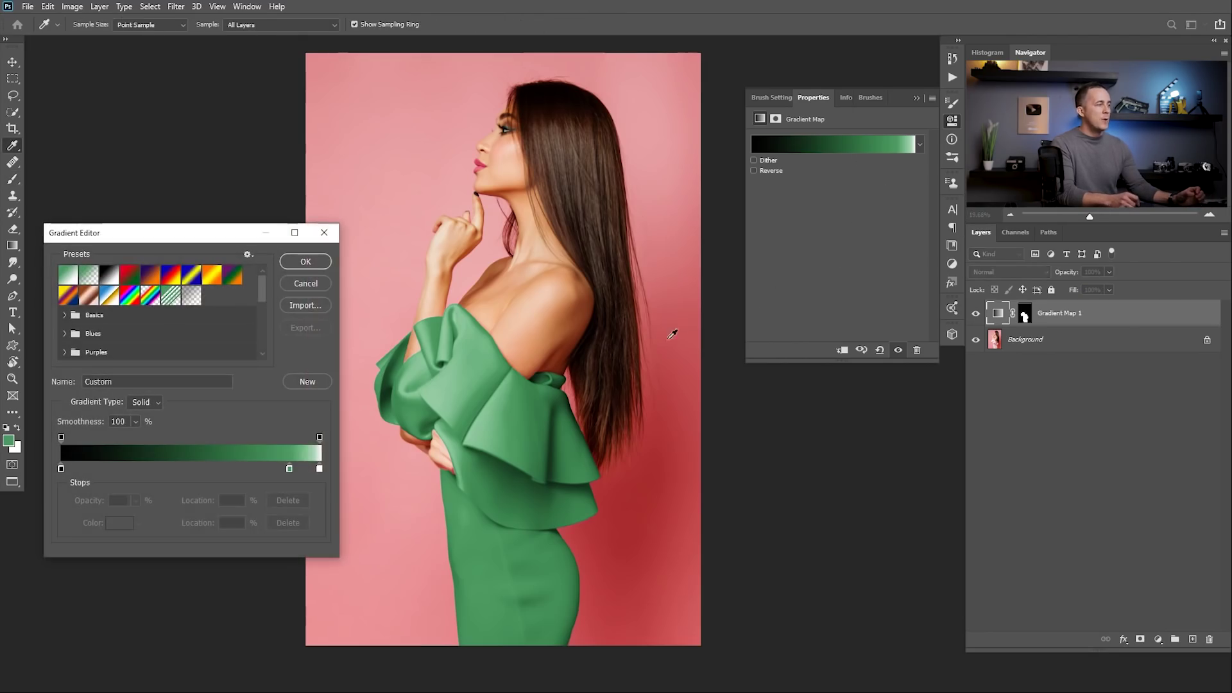
pyautogui.click(293, 468)
pyautogui.click(132, 521)
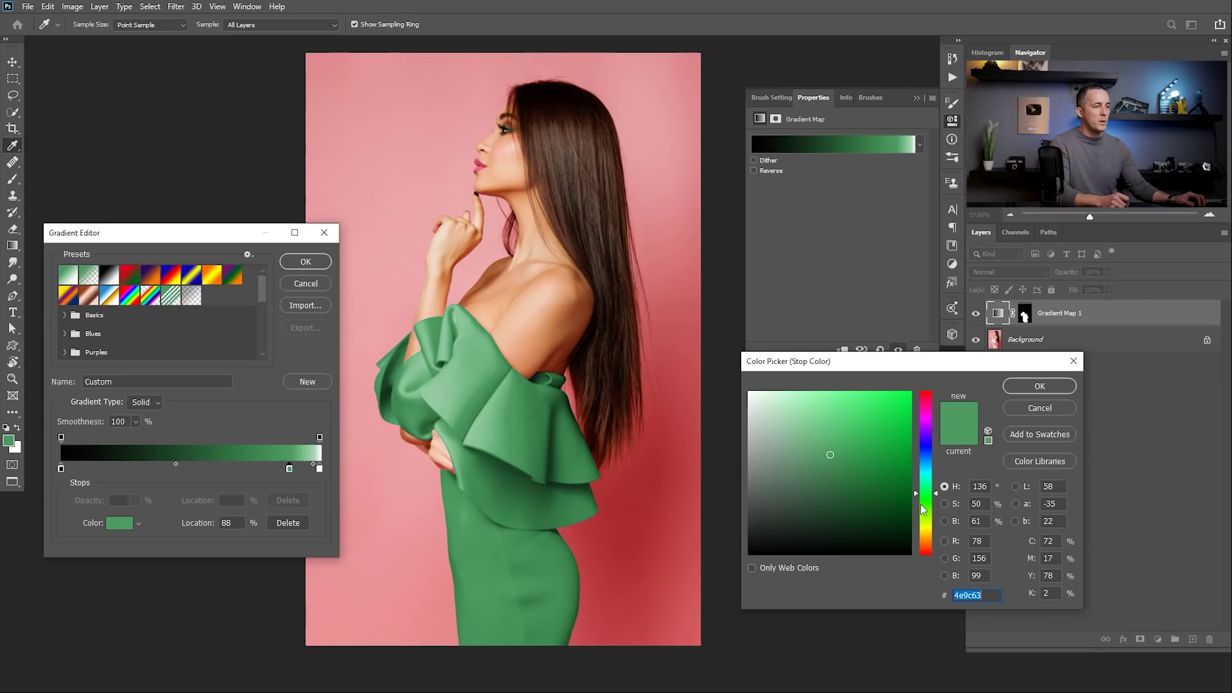
pyautogui.click(924, 529)
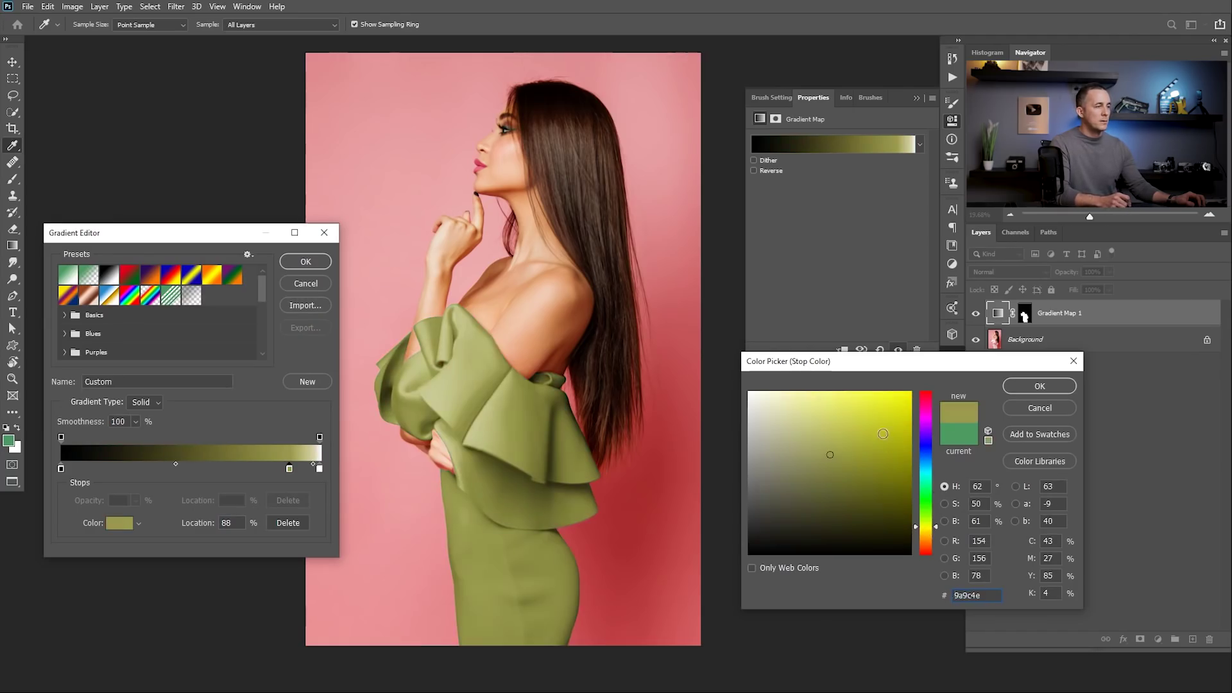
pyautogui.click(892, 417)
pyautogui.click(921, 530)
pyautogui.click(903, 426)
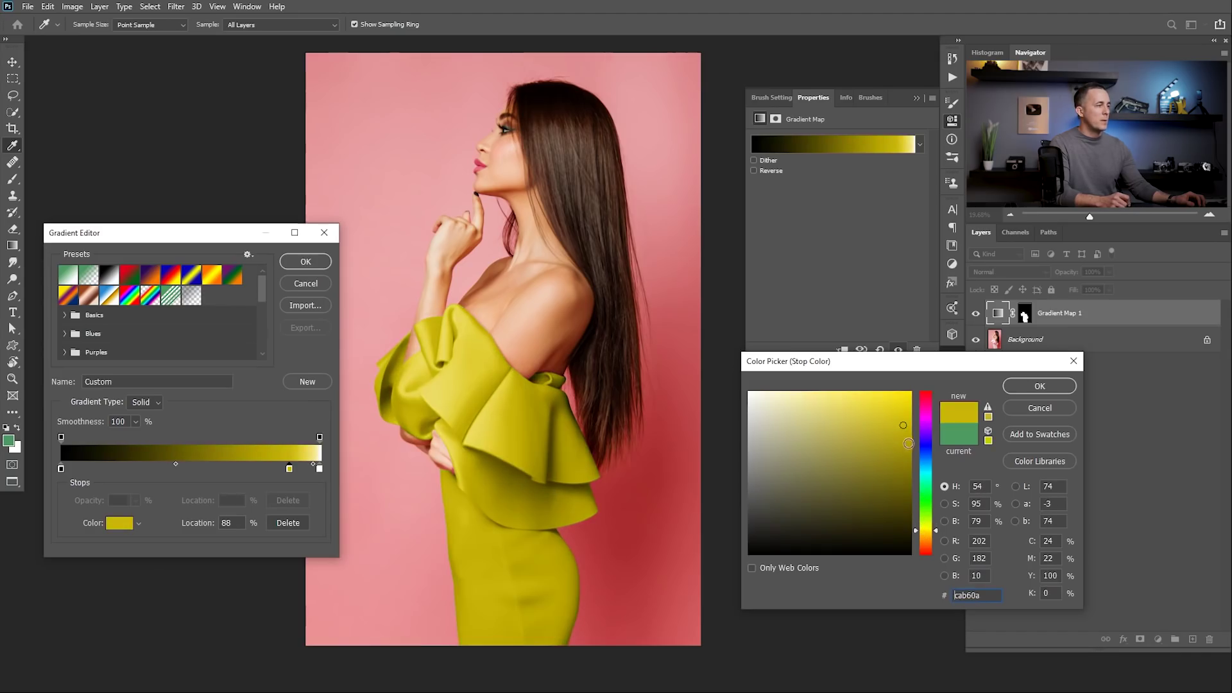
pyautogui.click(418, 162)
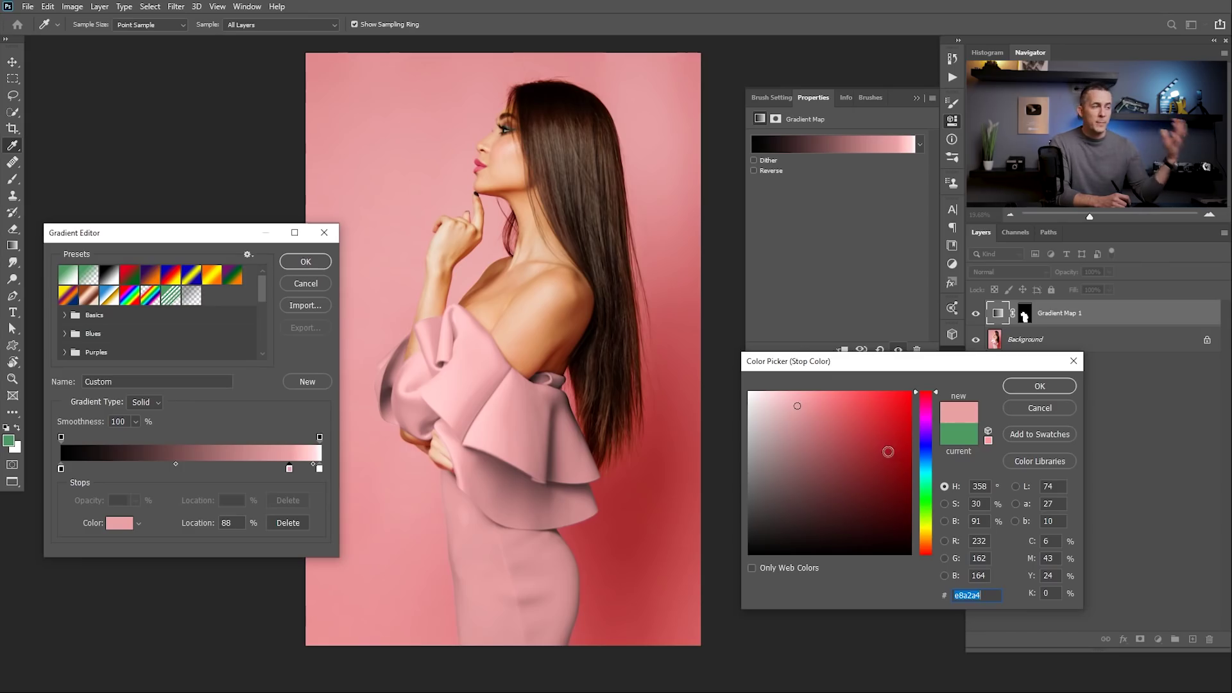
pyautogui.click(1053, 383)
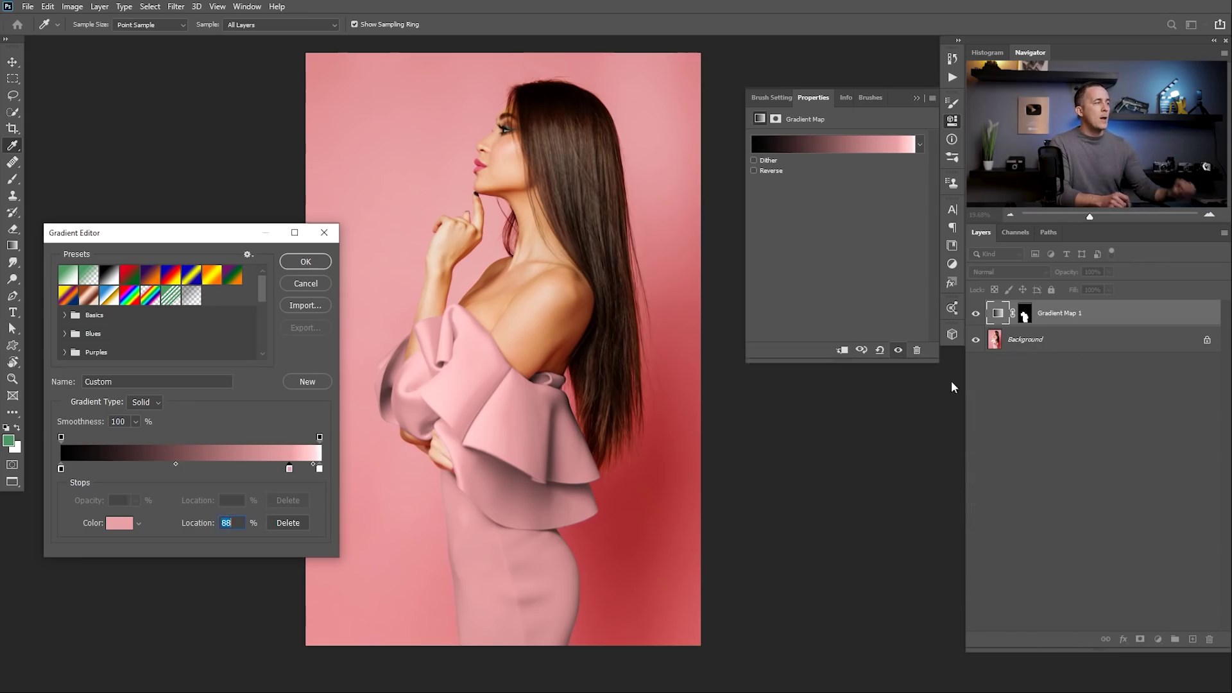
pyautogui.click(308, 266)
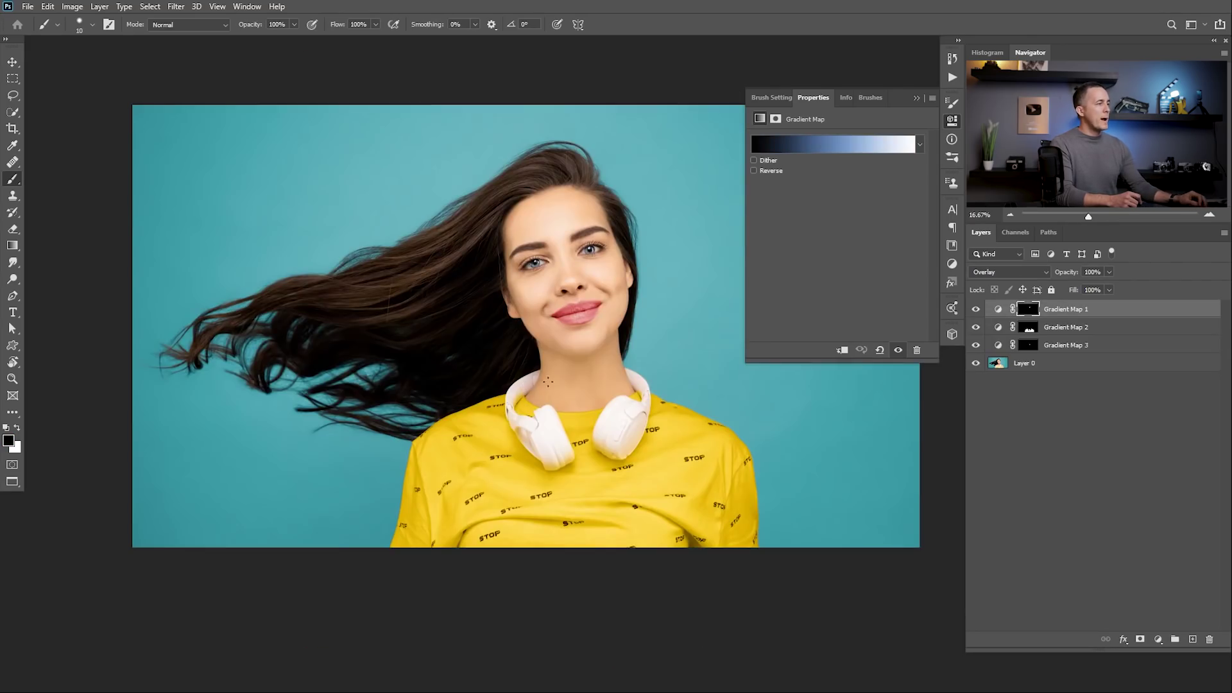
# Step: Collapse the Gradient Map properties to uncover the portrait of the woman with headphones
pyautogui.click(917, 98)
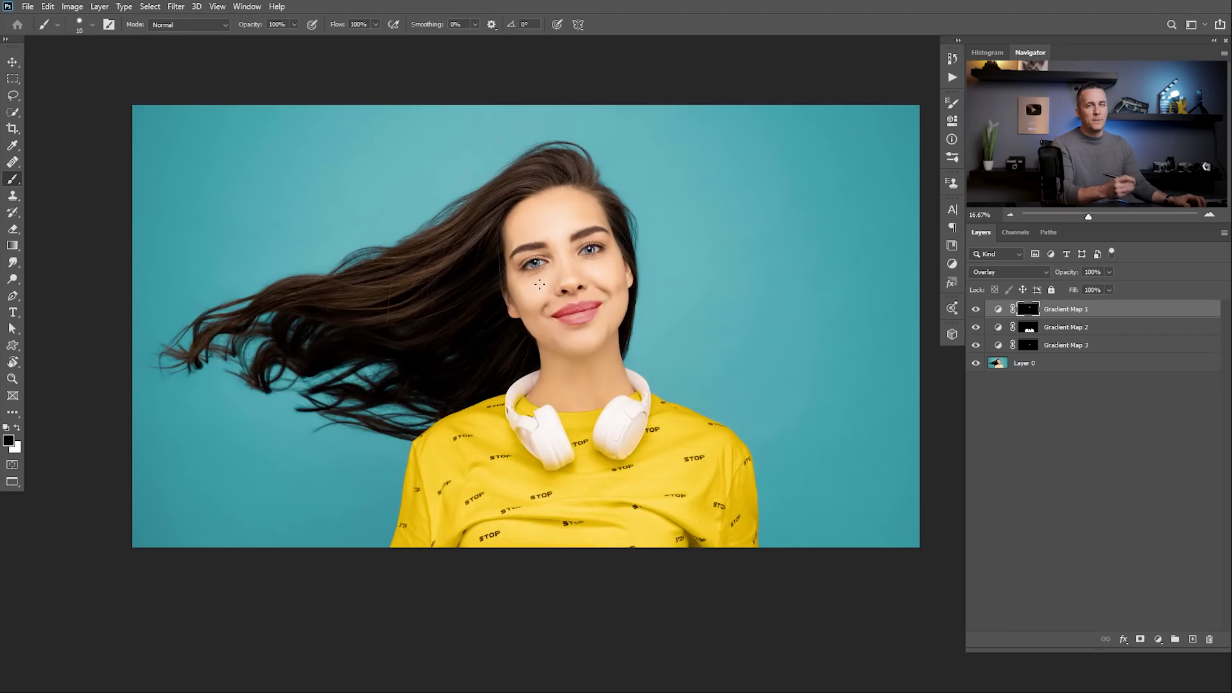
# Step: Compare the yellow-shirt portrait with the Gradient Map 1, 2 and 3 layers hidden and shown
pyautogui.scroll(3, 537, 256)
pyautogui.scroll(-4, 537, 256)
pyautogui.moveTo(671, 279); pyautogui.dragTo(621, 281)
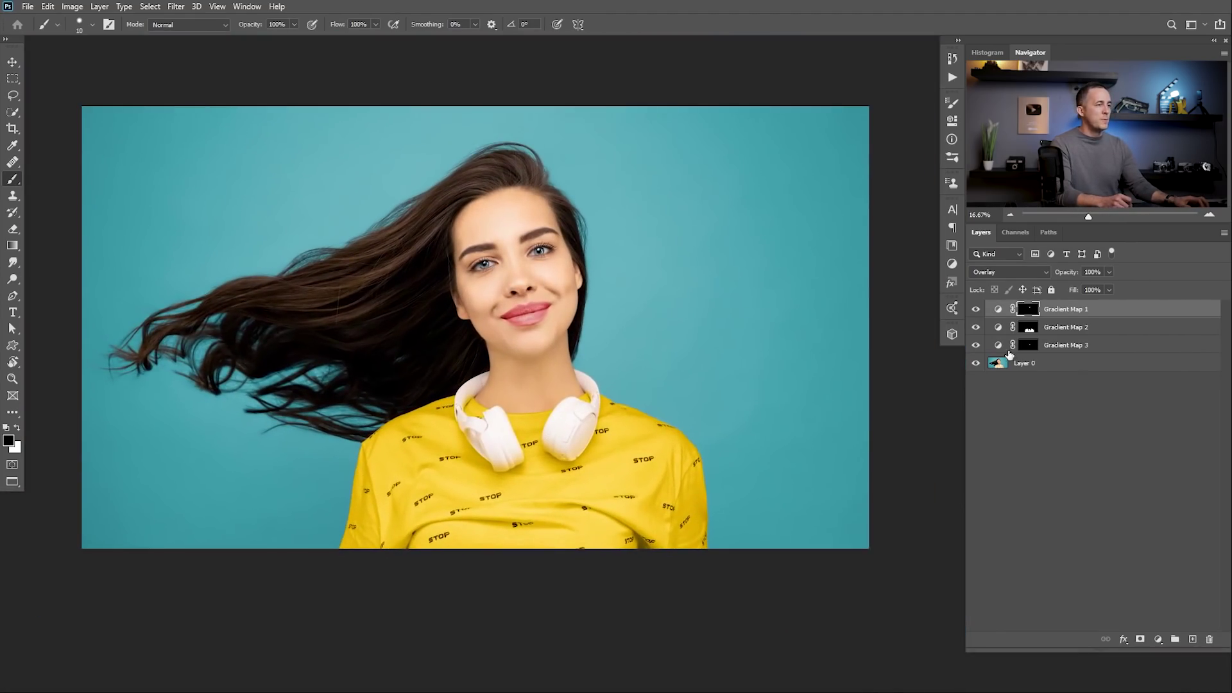
pyautogui.click(976, 345)
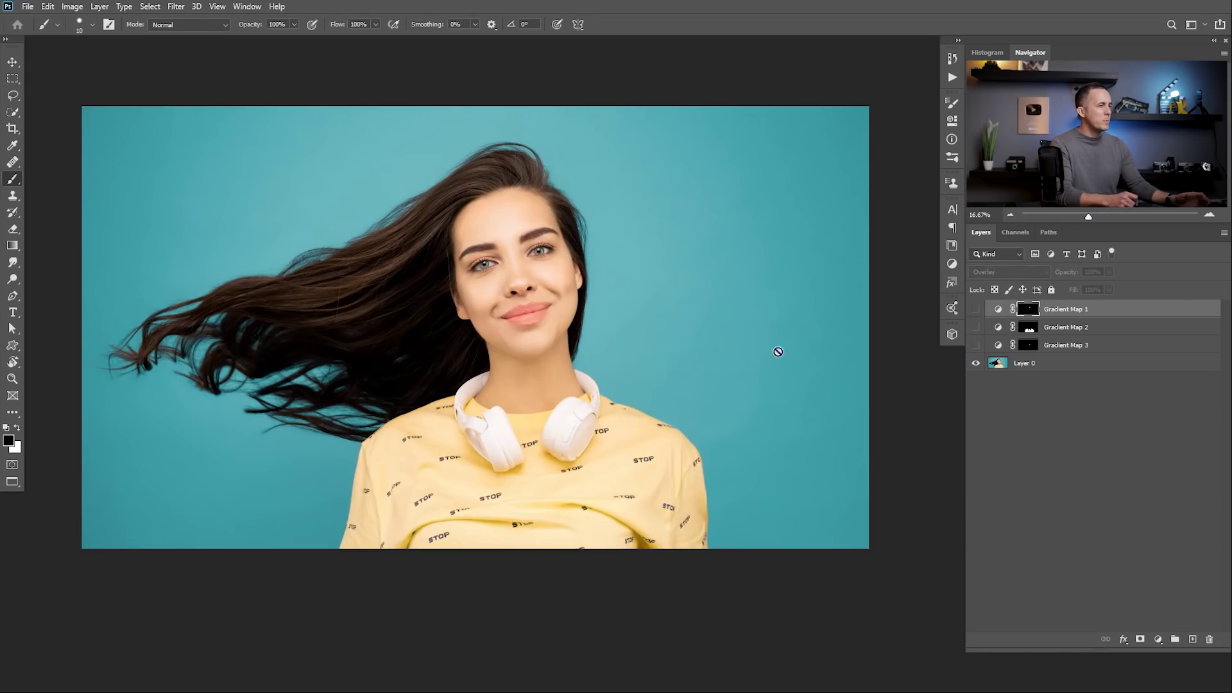
pyautogui.click(976, 346)
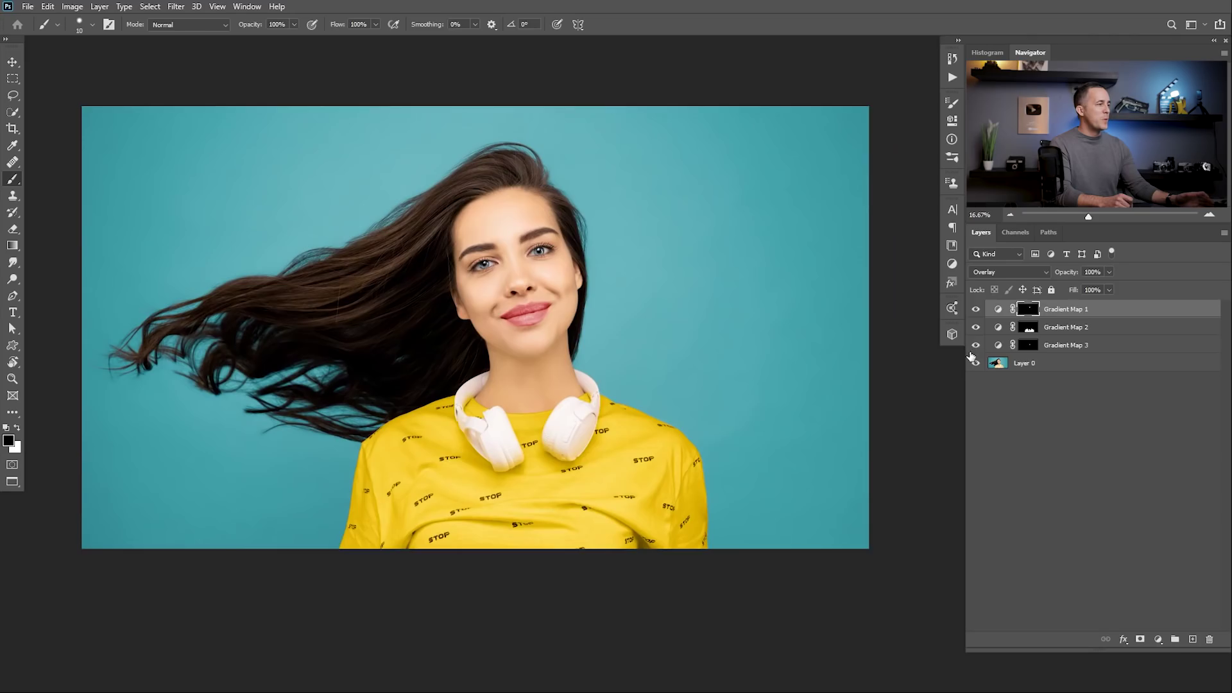
pyautogui.moveTo(976, 310); pyautogui.dragTo(976, 346)
# Step: Compare the woman's eyes up close with Gradient Map 1 hidden and shown, and inspect its blue gradient without changing it
pyautogui.click(526, 274)
pyautogui.moveTo(527, 273); pyautogui.dragTo(517, 333)
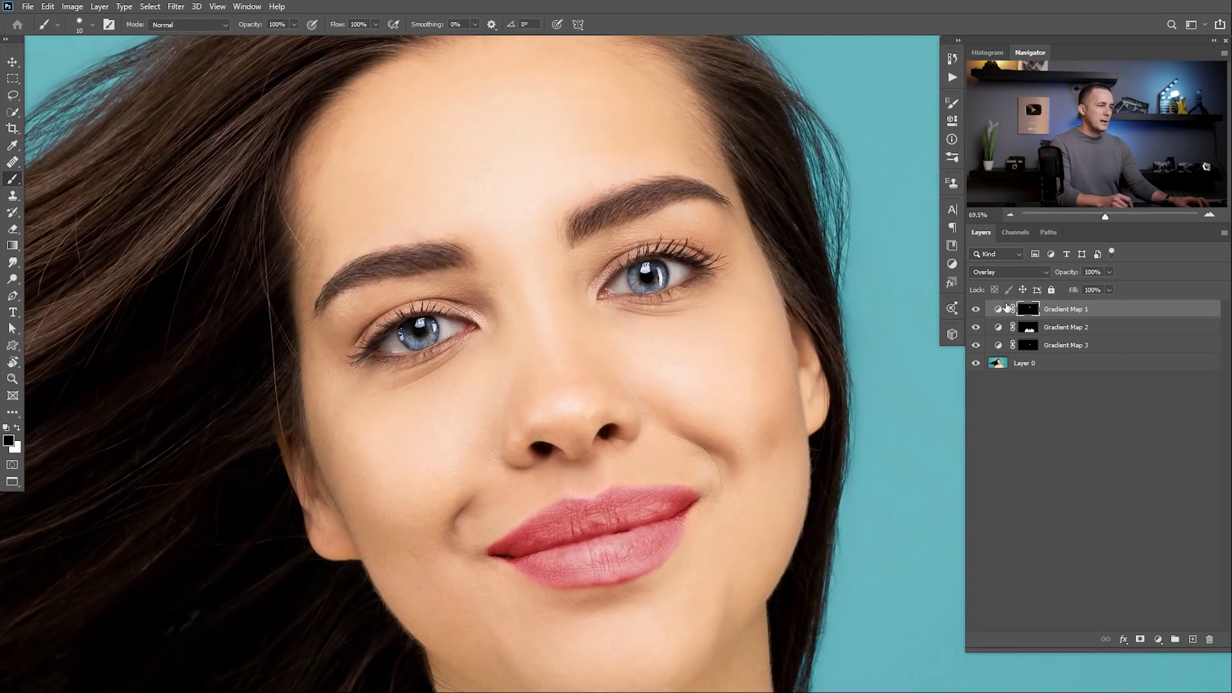
pyautogui.click(976, 310)
pyautogui.click(975, 310)
pyautogui.doubleClick(997, 311)
pyautogui.click(840, 143)
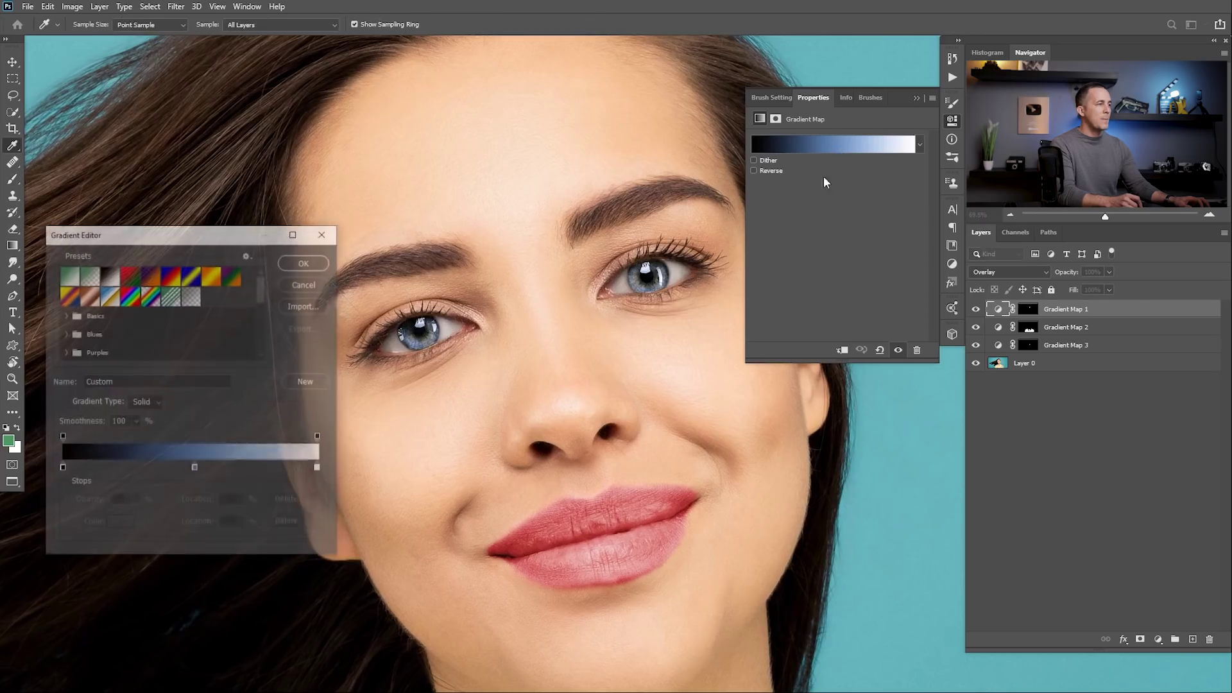
pyautogui.click(305, 262)
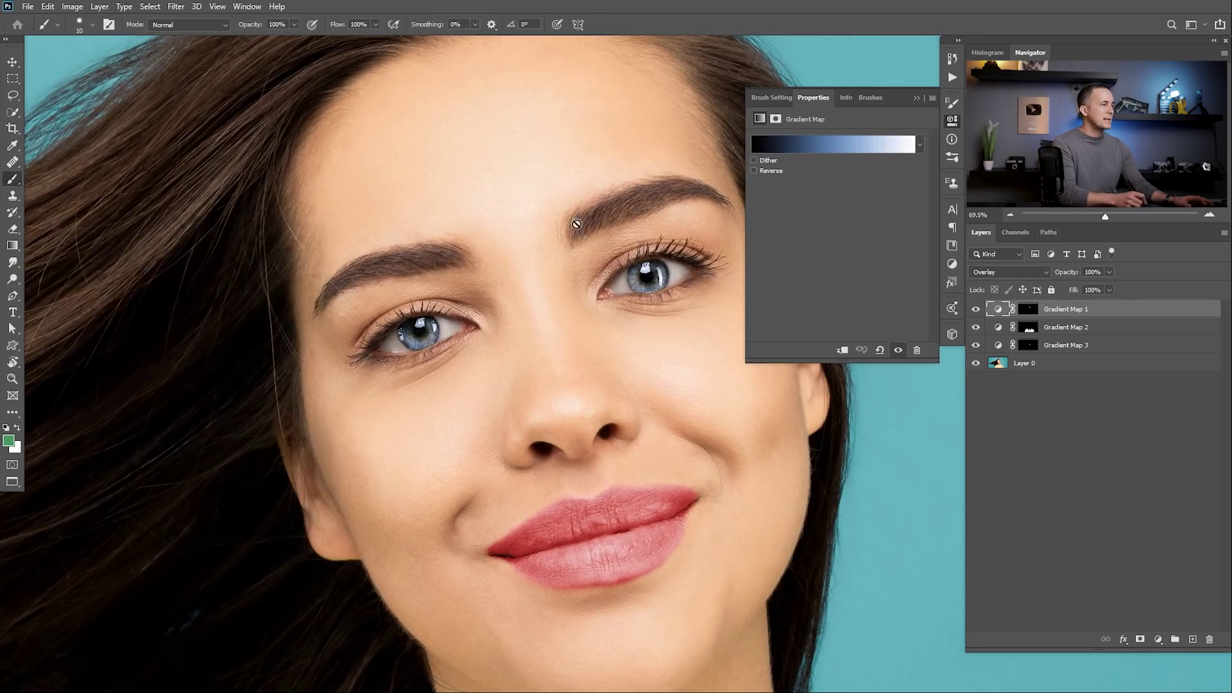
pyautogui.click(916, 98)
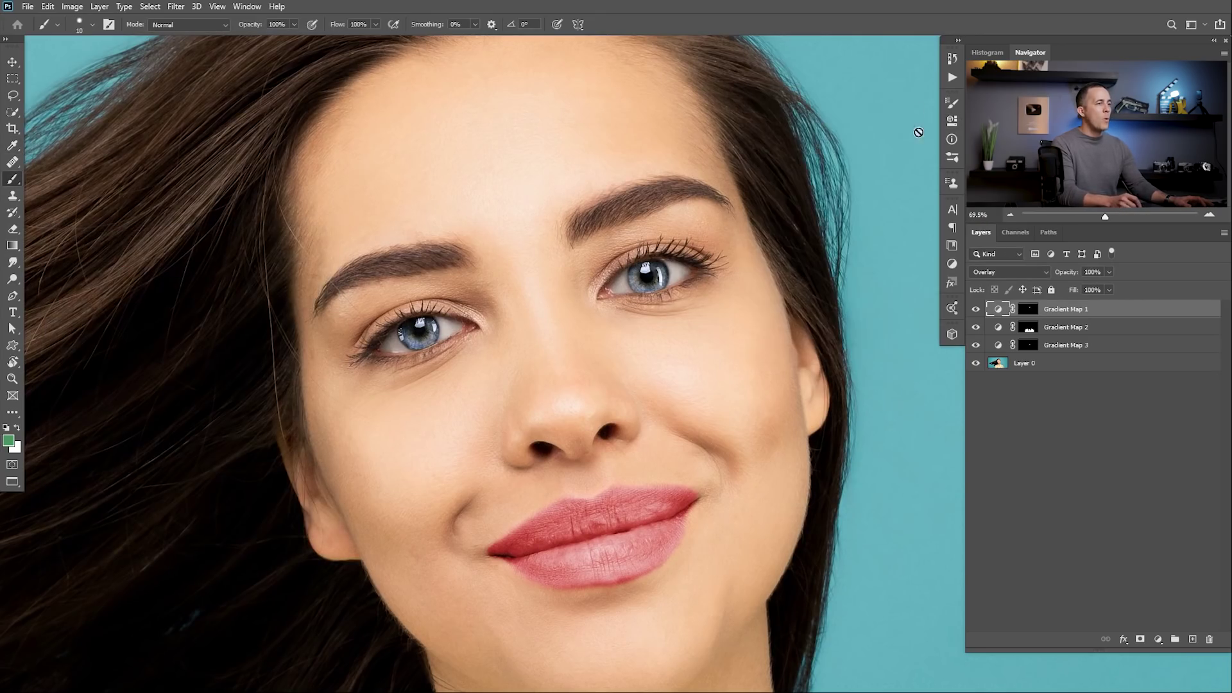
# Step: Try the Normal blending mode on the eyes' Gradient Map 1 layer and return it to Overlay
pyautogui.click(1006, 271)
pyautogui.click(990, 281)
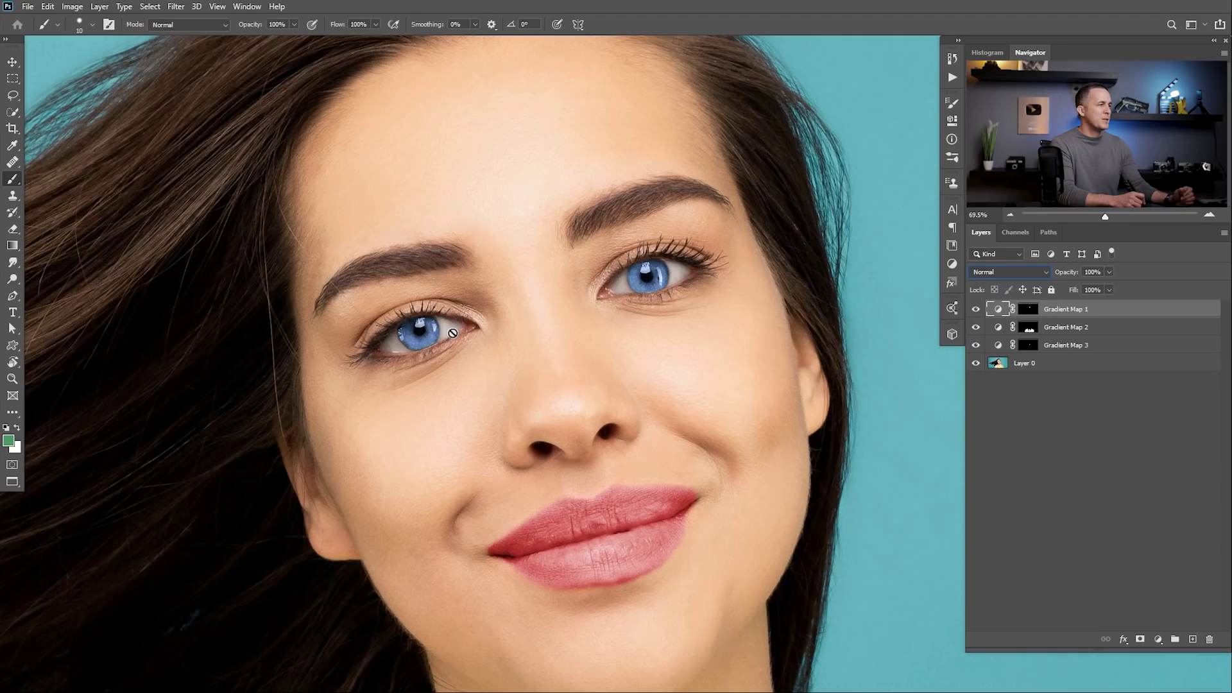
pyautogui.click(1002, 272)
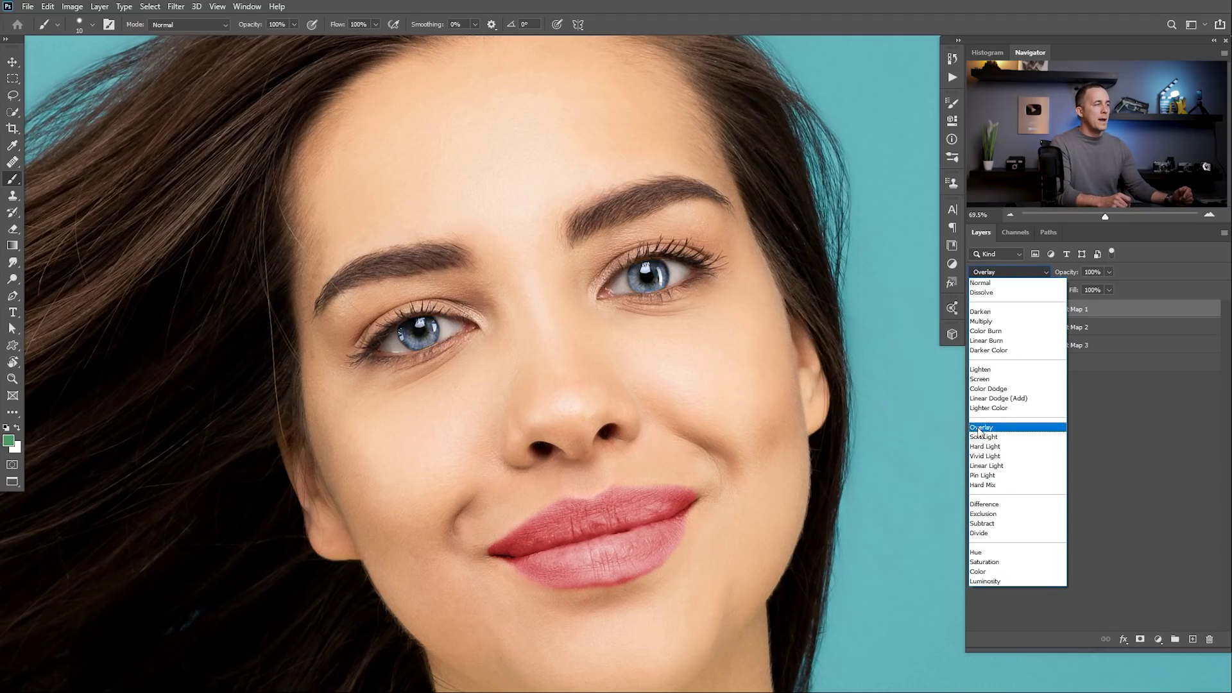
pyautogui.click(981, 428)
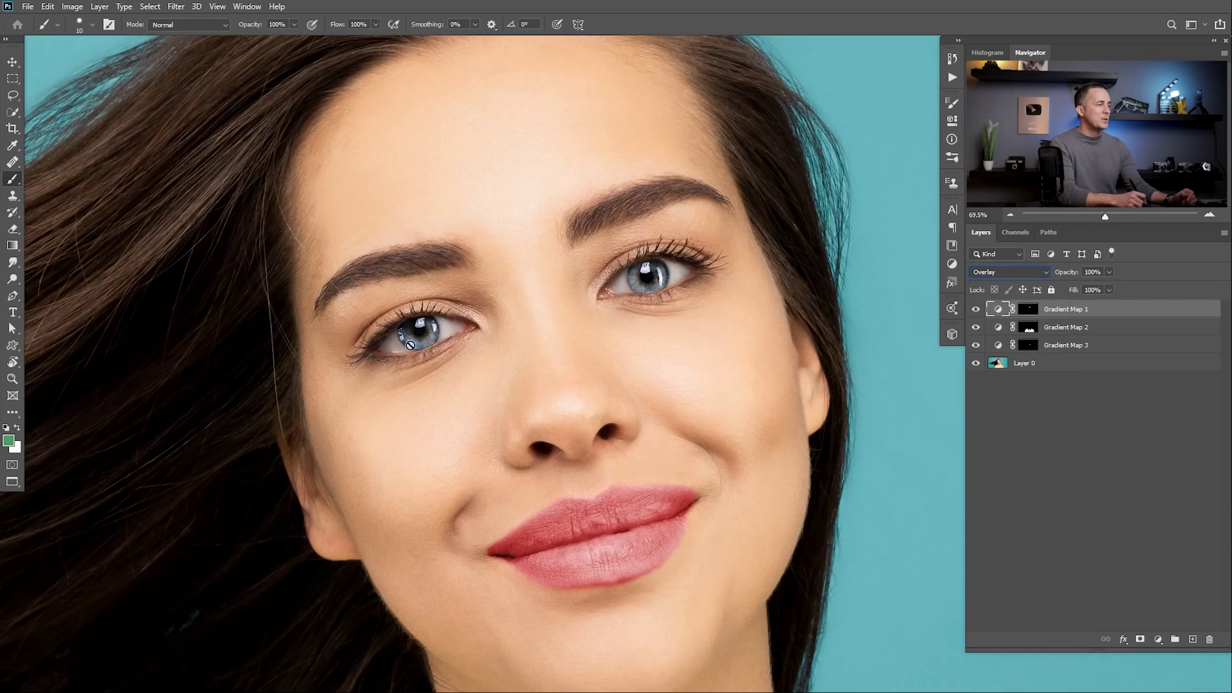
# Step: Try green 6fba6a and muted green 717f70 as the 52% stop color of the eyes' Gradient Map 1, and cancel the edit
pyautogui.moveTo(580, 297)
pyautogui.mouseDown()
pyautogui.moveTo(559, 308)
pyautogui.moveTo(581, 307)
pyautogui.mouseUp()
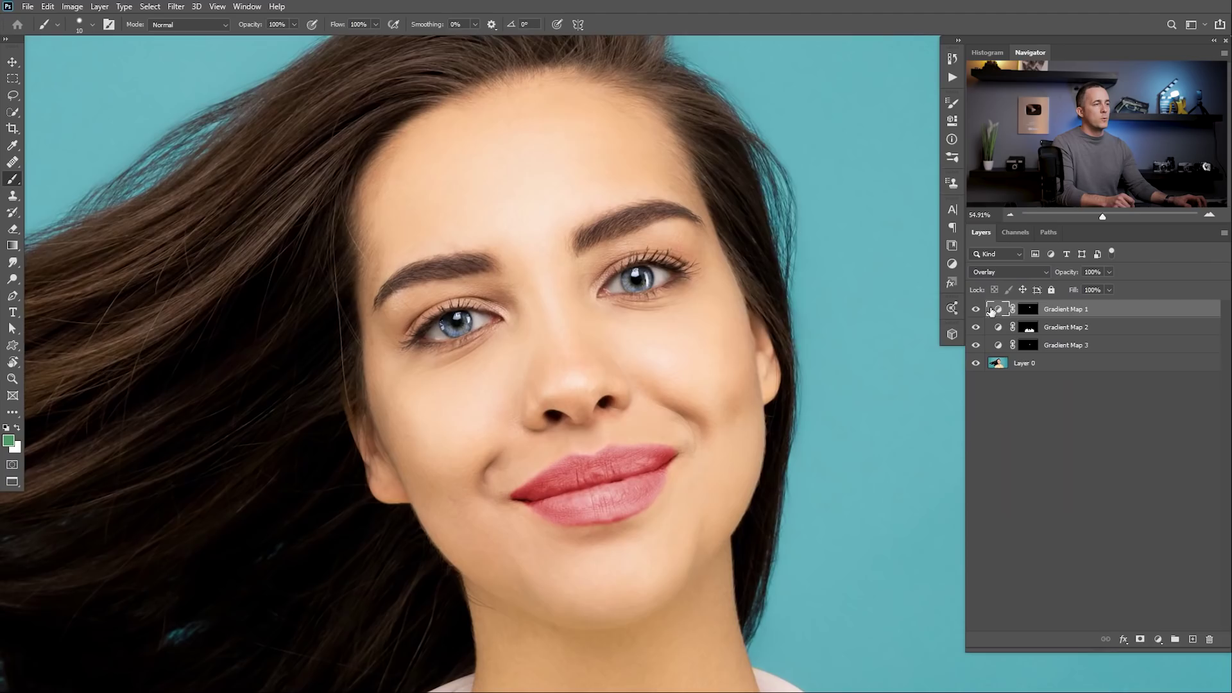
pyautogui.doubleClick(991, 311)
pyautogui.click(846, 146)
pyautogui.click(195, 469)
pyautogui.click(121, 525)
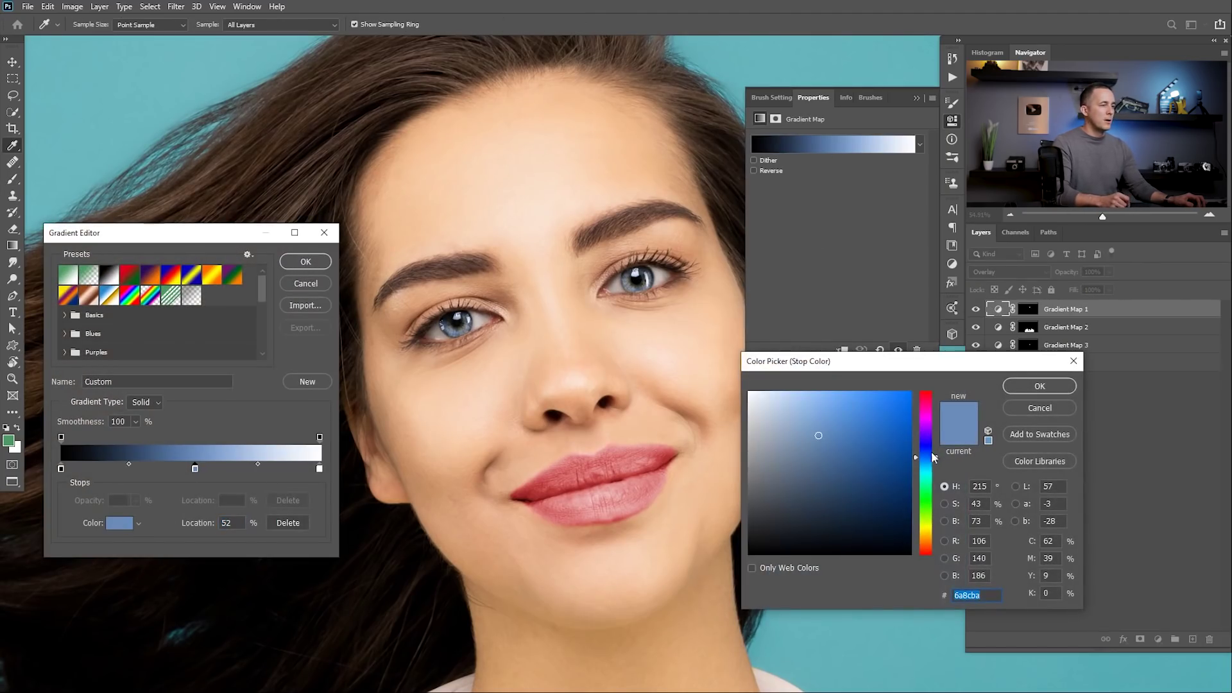
pyautogui.moveTo(928, 513); pyautogui.dragTo(927, 504)
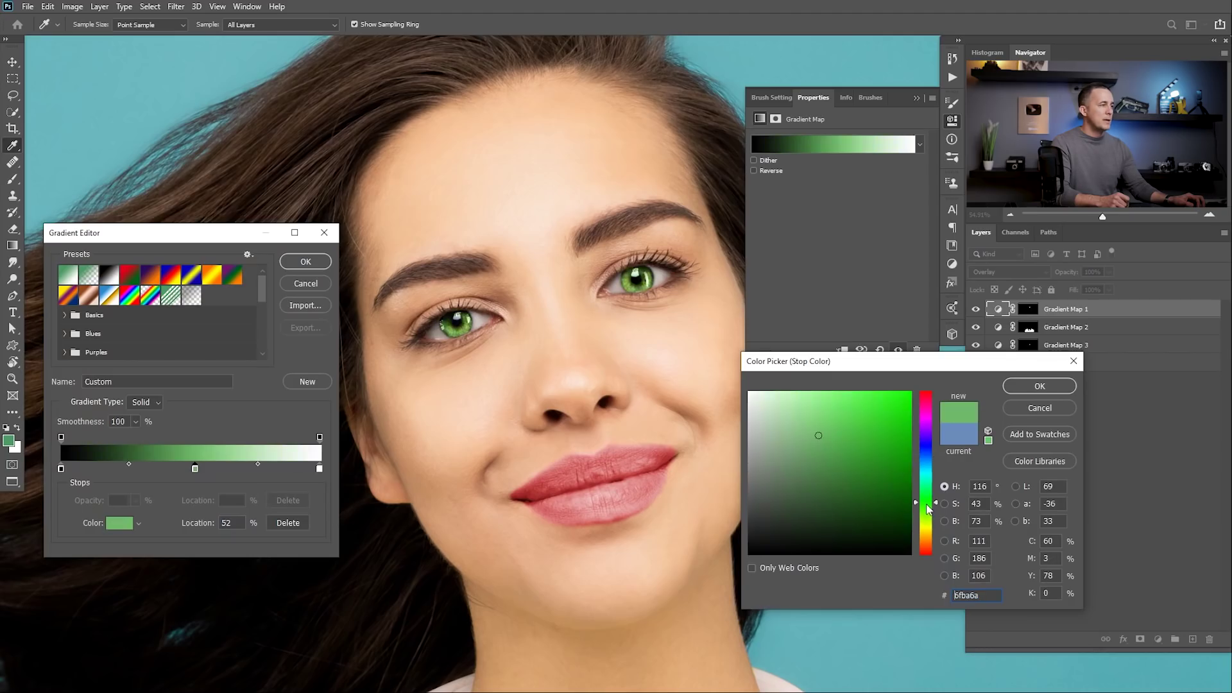
pyautogui.moveTo(814, 434)
pyautogui.mouseDown()
pyautogui.moveTo(771, 437)
pyautogui.moveTo(768, 471)
pyautogui.mouseUp()
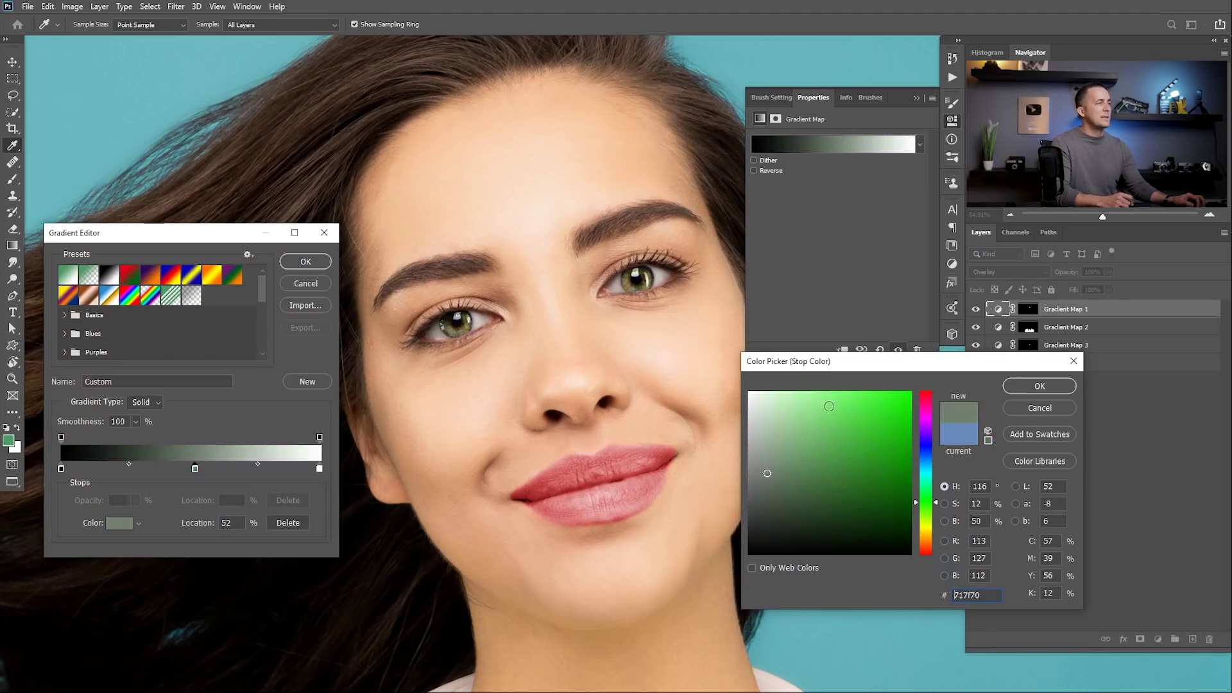
pyautogui.click(1033, 407)
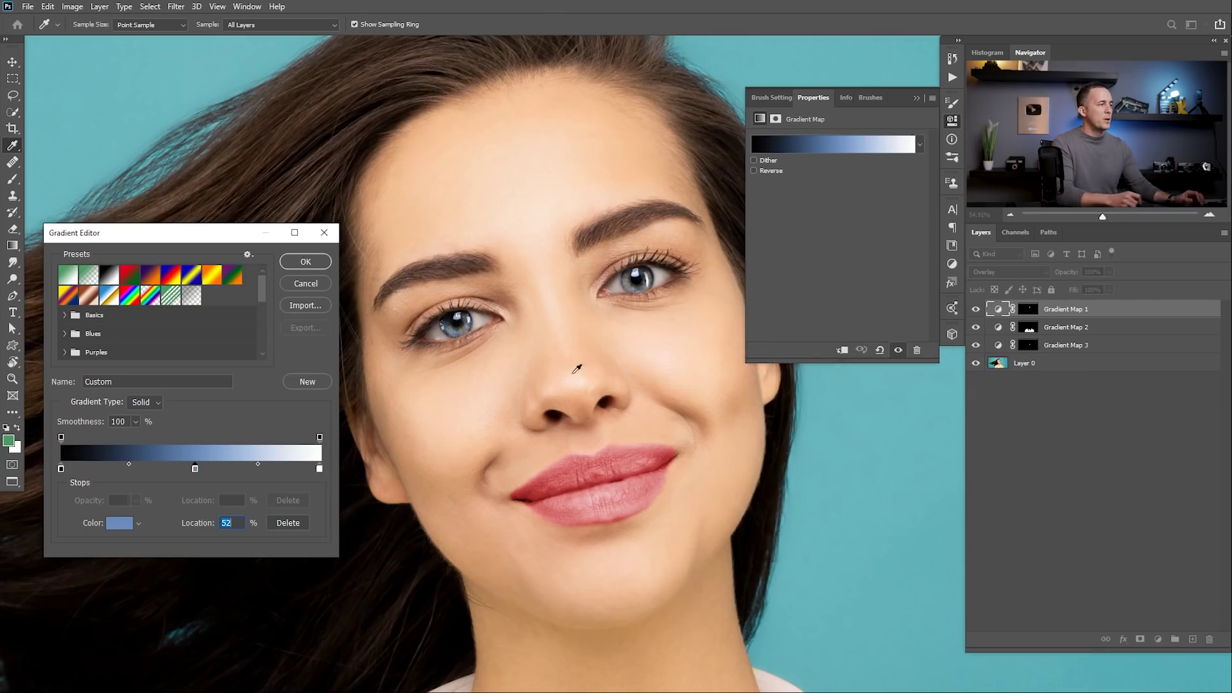
pyautogui.click(306, 281)
pyautogui.press('b')
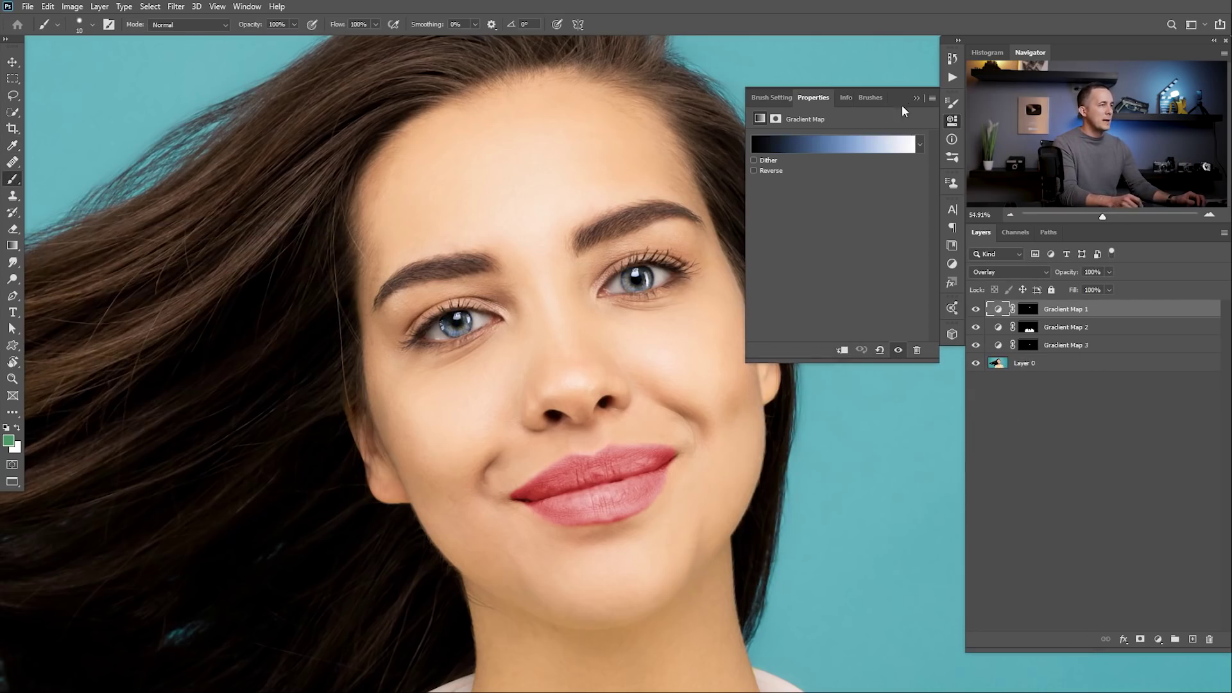
pyautogui.click(952, 121)
pyautogui.scroll(2, 616, 487)
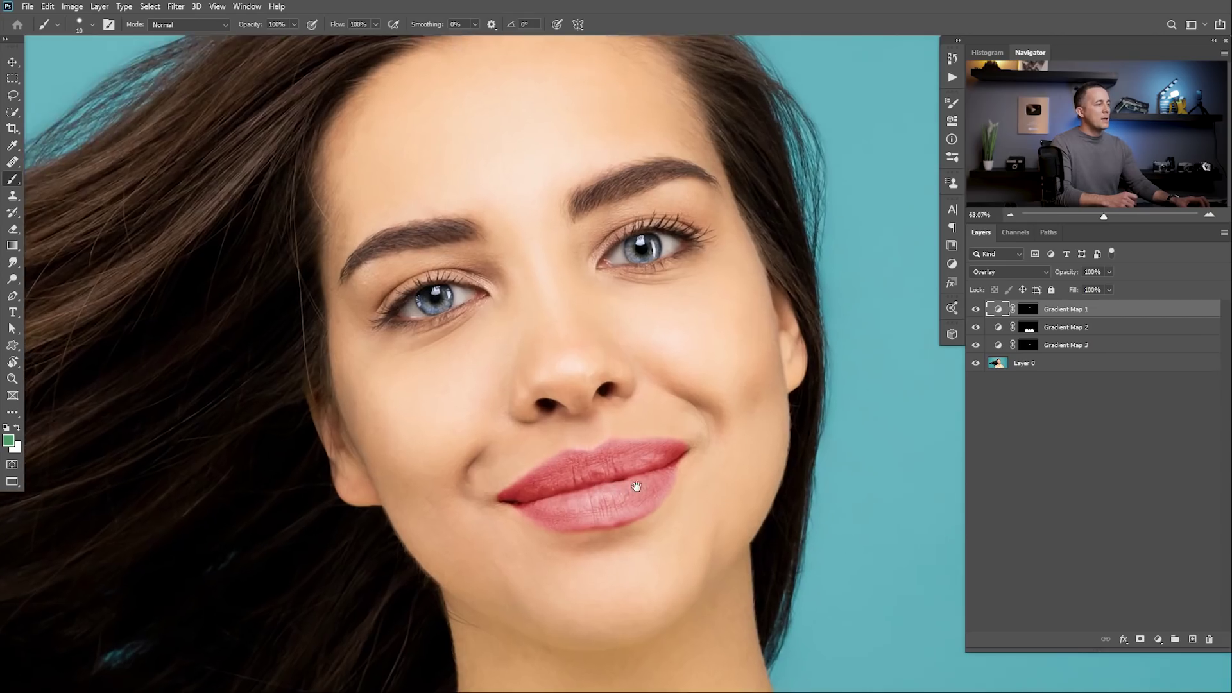
pyautogui.moveTo(636, 486); pyautogui.dragTo(564, 408)
pyautogui.scroll(2, 562, 413)
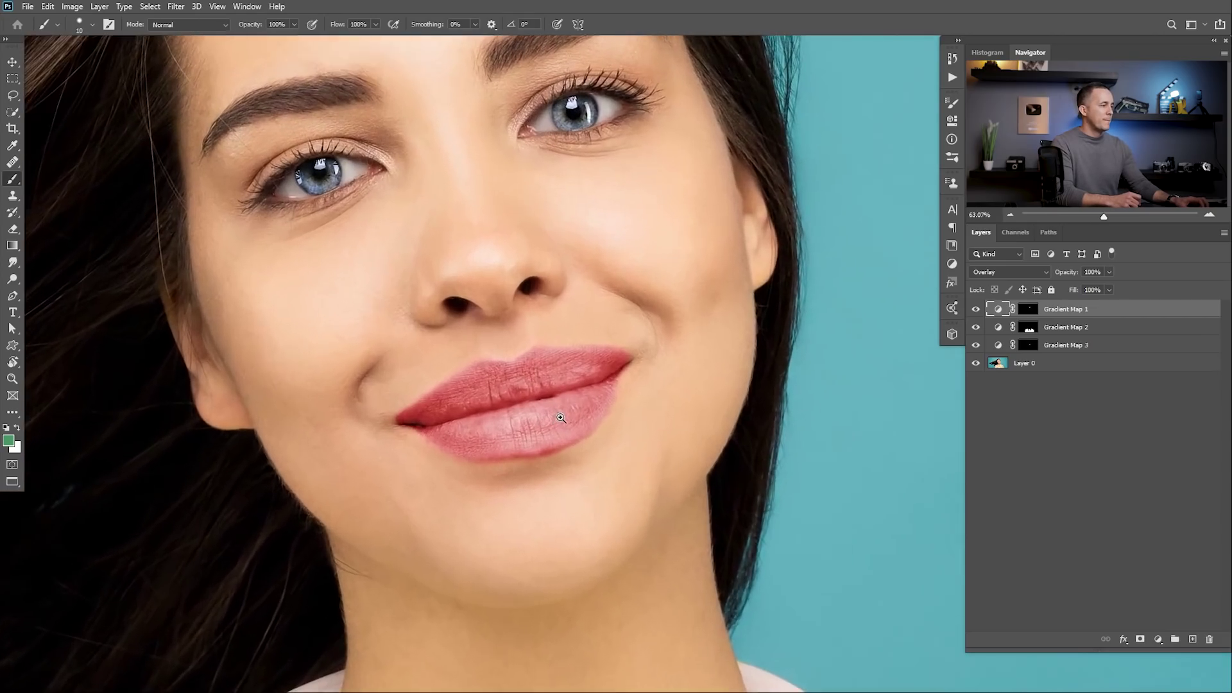
pyautogui.scroll(2, 561, 418)
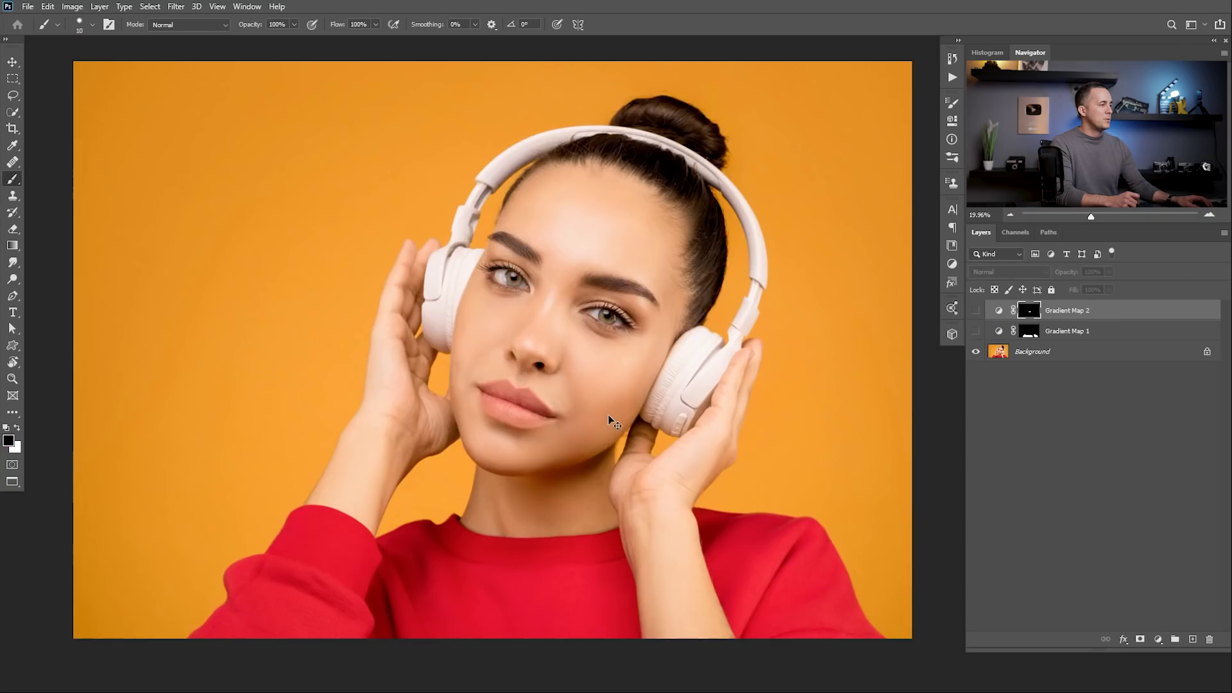
# Step: Show the Gradient Map 1 and Gradient Map 2 layers on the headphones portrait
pyautogui.scroll(2, 610, 420)
pyautogui.scroll(-2, 811, 333)
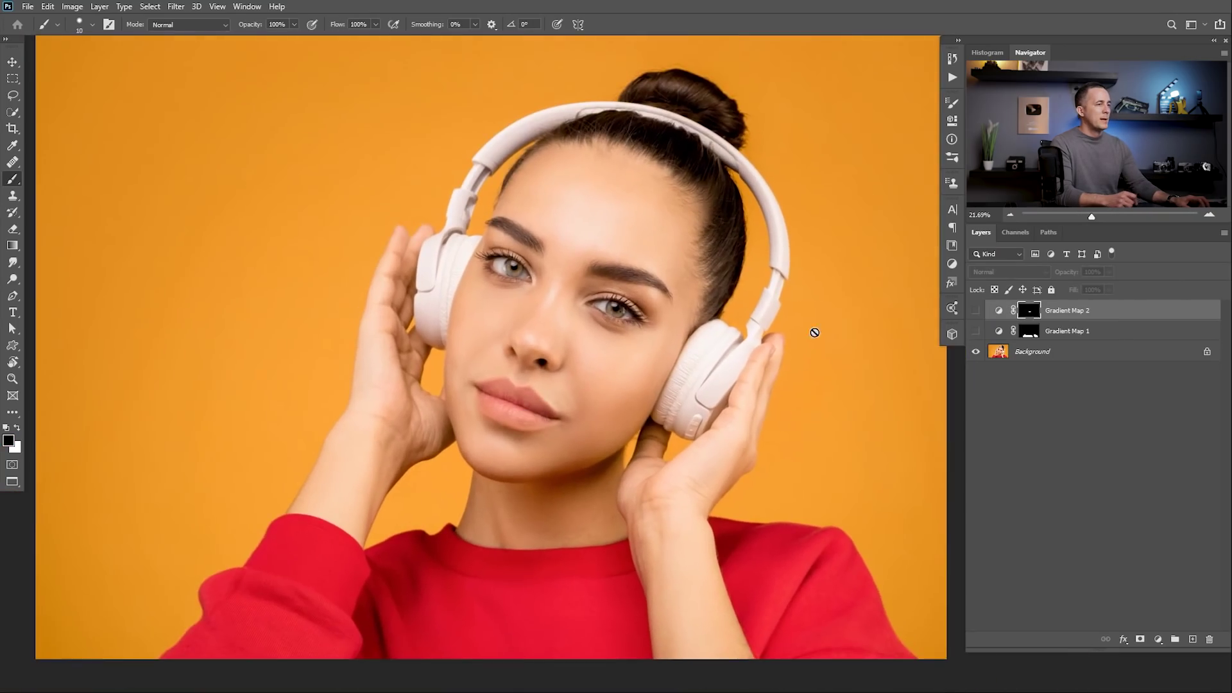
pyautogui.click(976, 331)
pyautogui.click(976, 312)
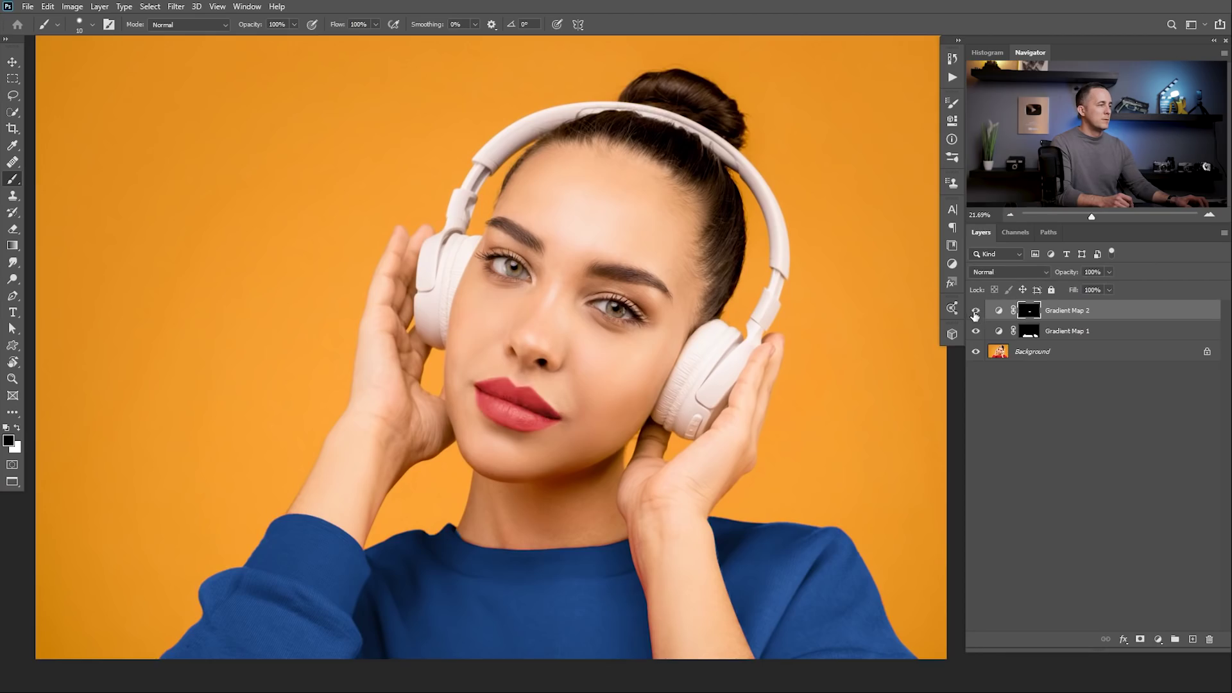
# Step: Compare the lips with Gradient Map 2 hidden and shown, and open its gradient for editing
pyautogui.scroll(5, 502, 424)
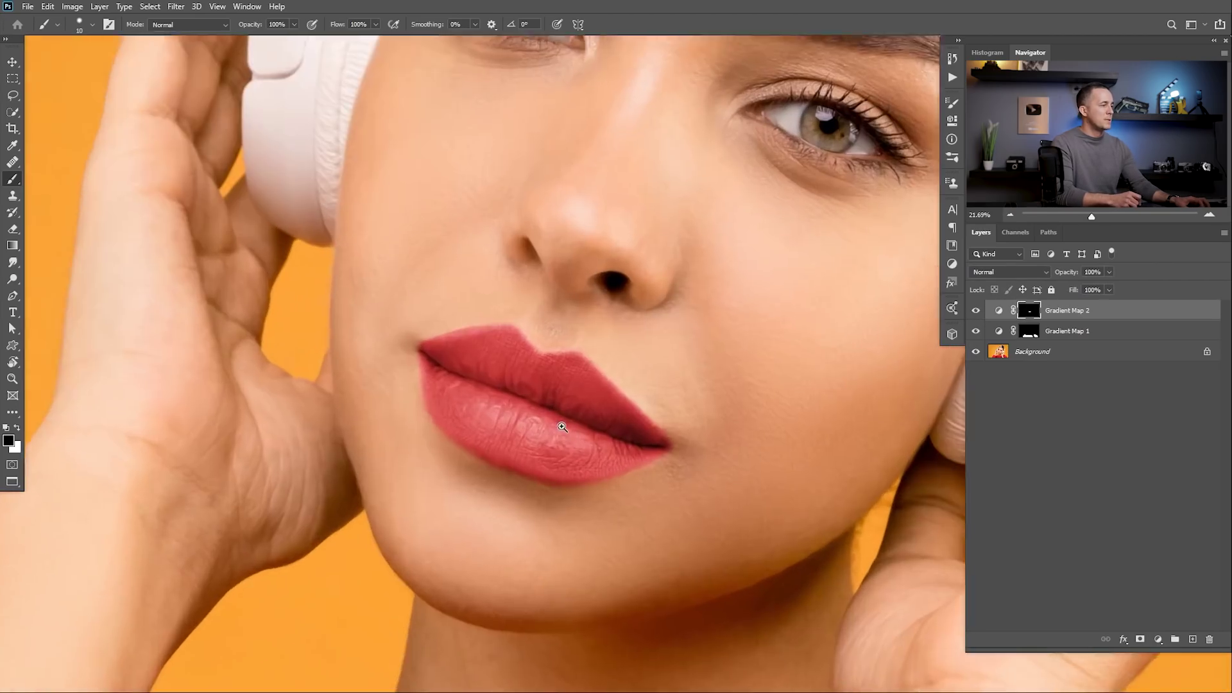
pyautogui.click(976, 311)
pyautogui.click(976, 311)
pyautogui.doubleClick(1000, 311)
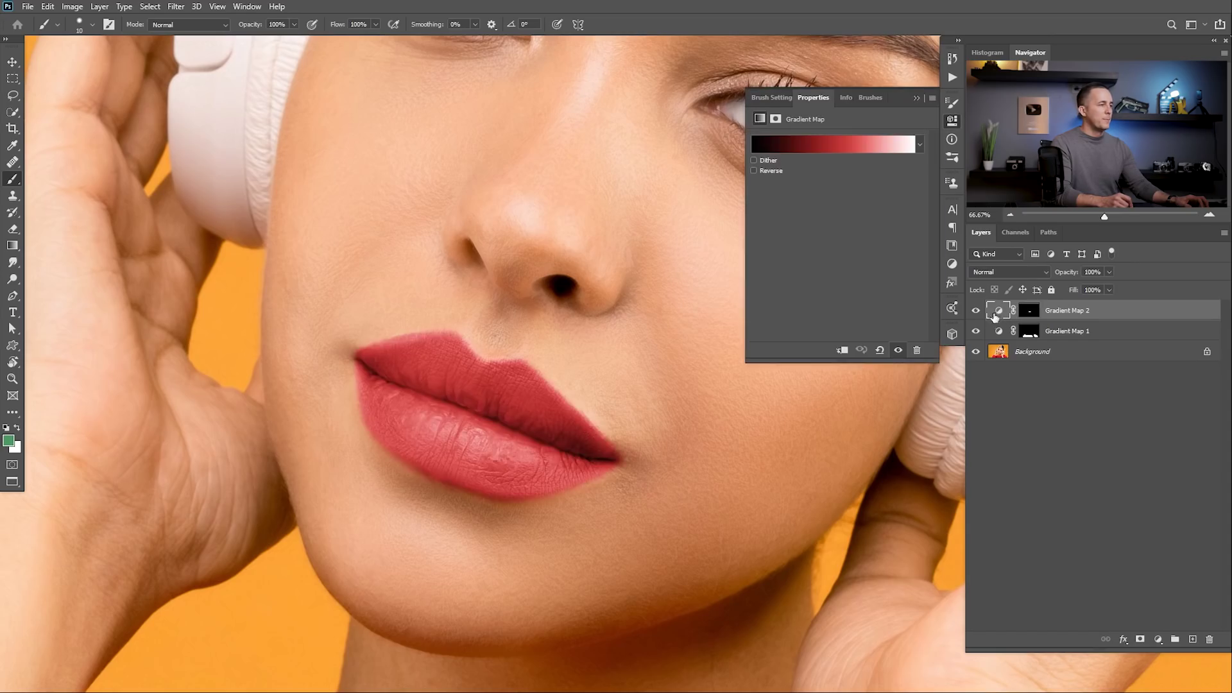
pyautogui.click(836, 147)
# Step: Try blue 3f59ca as the lip gradient's 58% stop color and restore the red ca3f3f
pyautogui.click(210, 468)
pyautogui.moveTo(211, 471); pyautogui.dragTo(212, 471)
pyautogui.click(119, 523)
pyautogui.write('3f59ca')
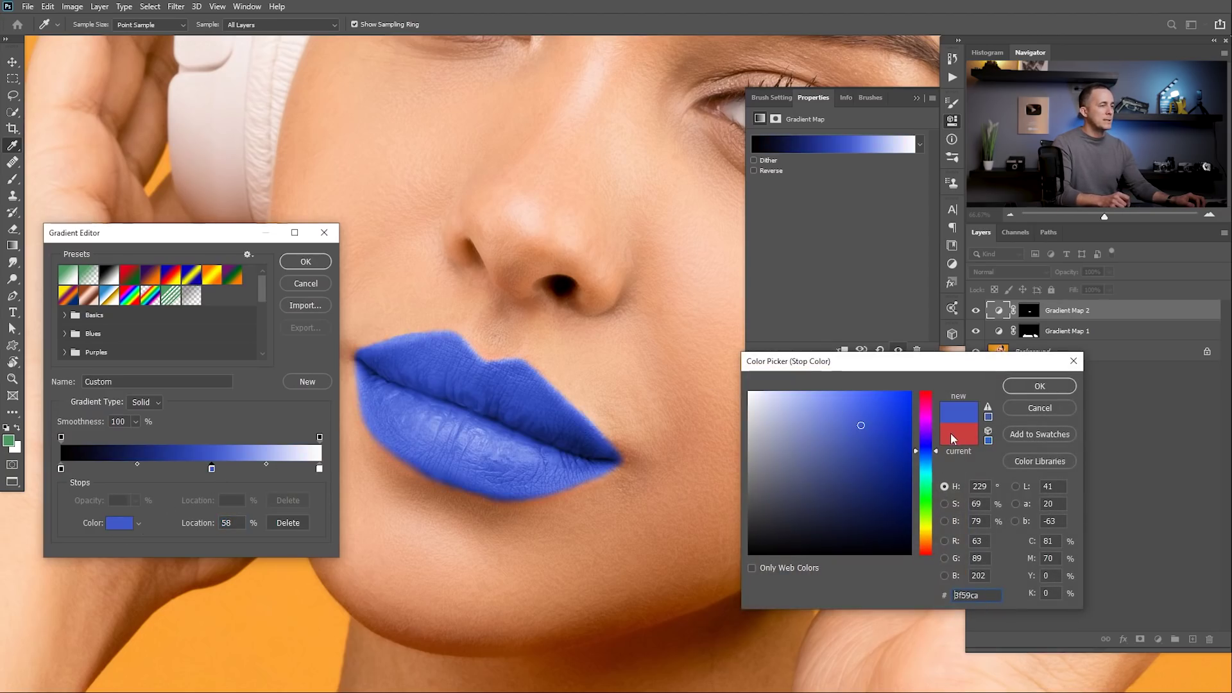
pyautogui.click(954, 438)
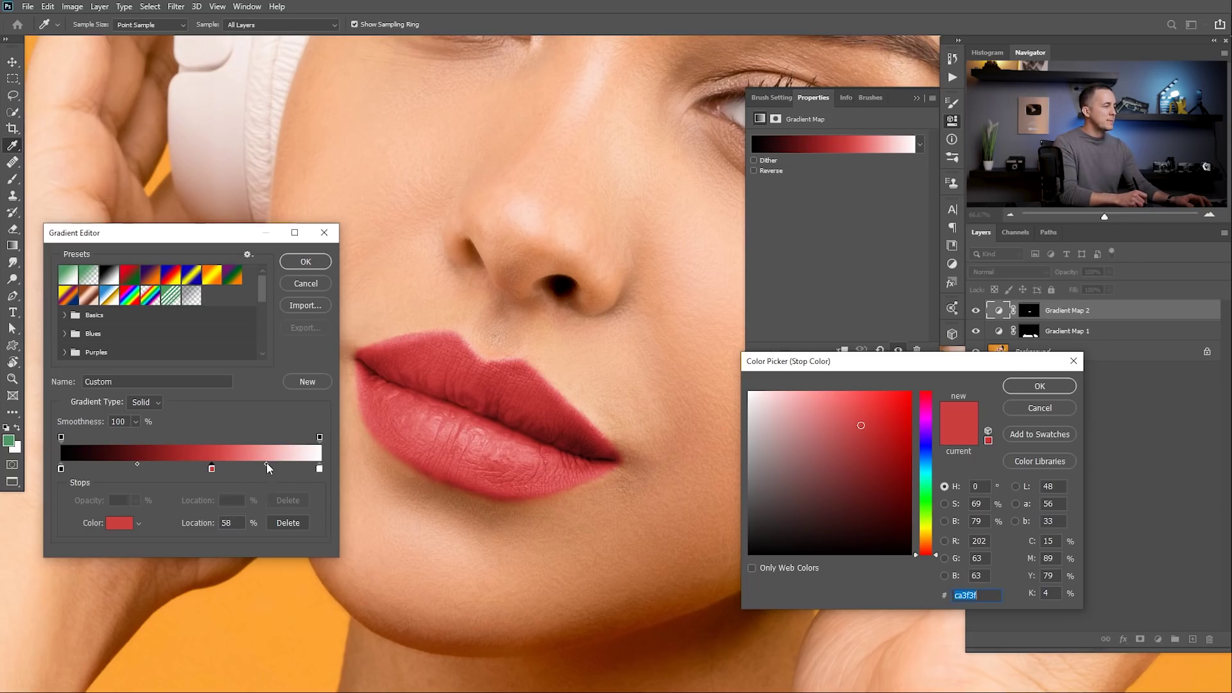
pyautogui.press('Return')
# Step: Try the midpoint between the lip gradient's red and white stops at 76% and 22%, and settle it moderately closer to the red stop
pyautogui.click(266, 464)
pyautogui.moveTo(279, 465); pyautogui.dragTo(295, 465)
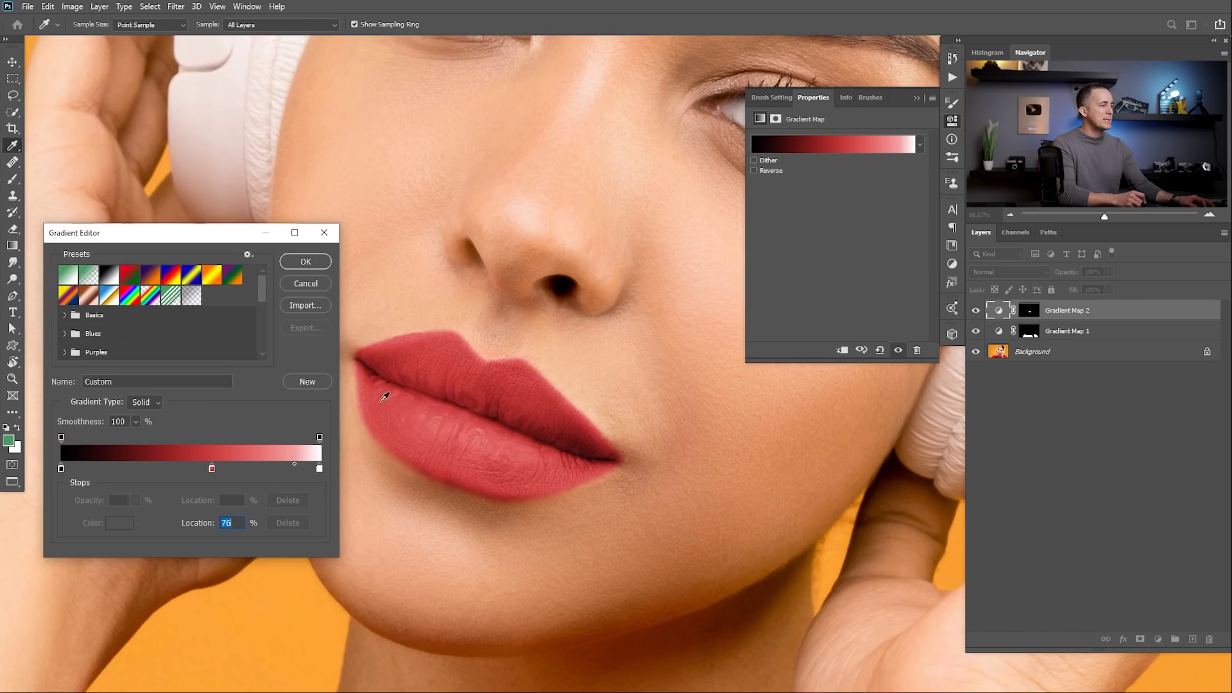
pyautogui.moveTo(294, 463); pyautogui.dragTo(236, 463)
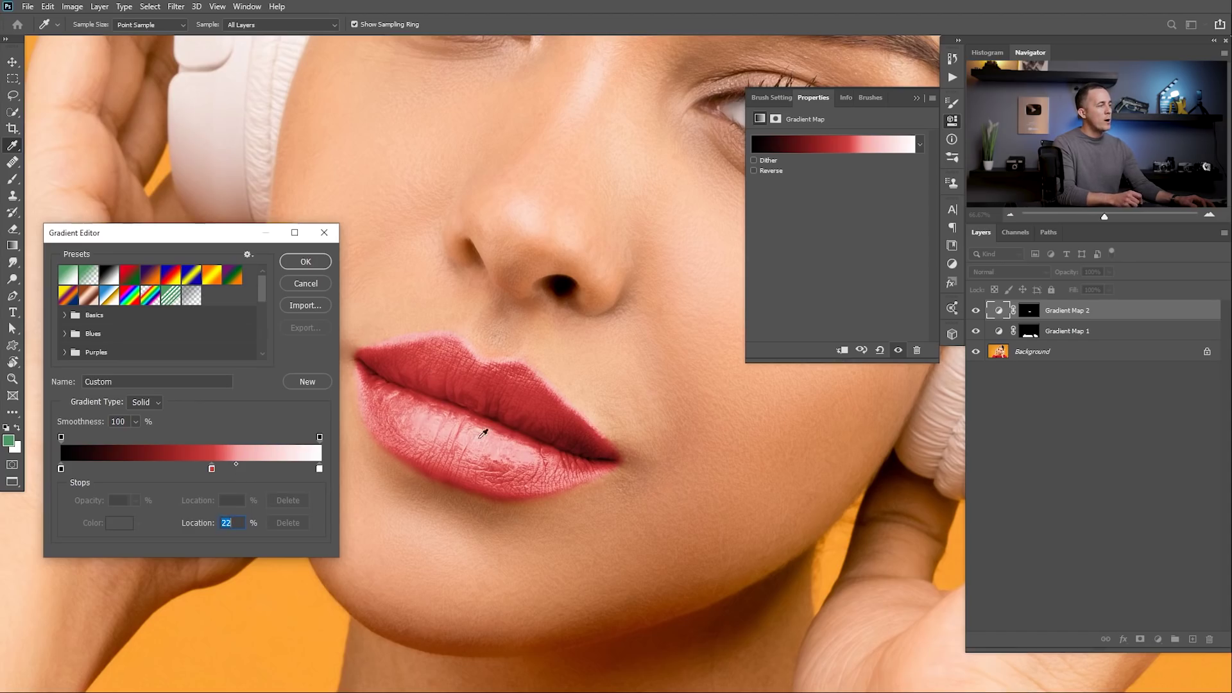
pyautogui.moveTo(236, 463); pyautogui.dragTo(254, 462)
# Step: Try the midpoint between the black and red stops at 62%, 30% and 46%, set it to 50% and apply the lip gradient
pyautogui.click(212, 470)
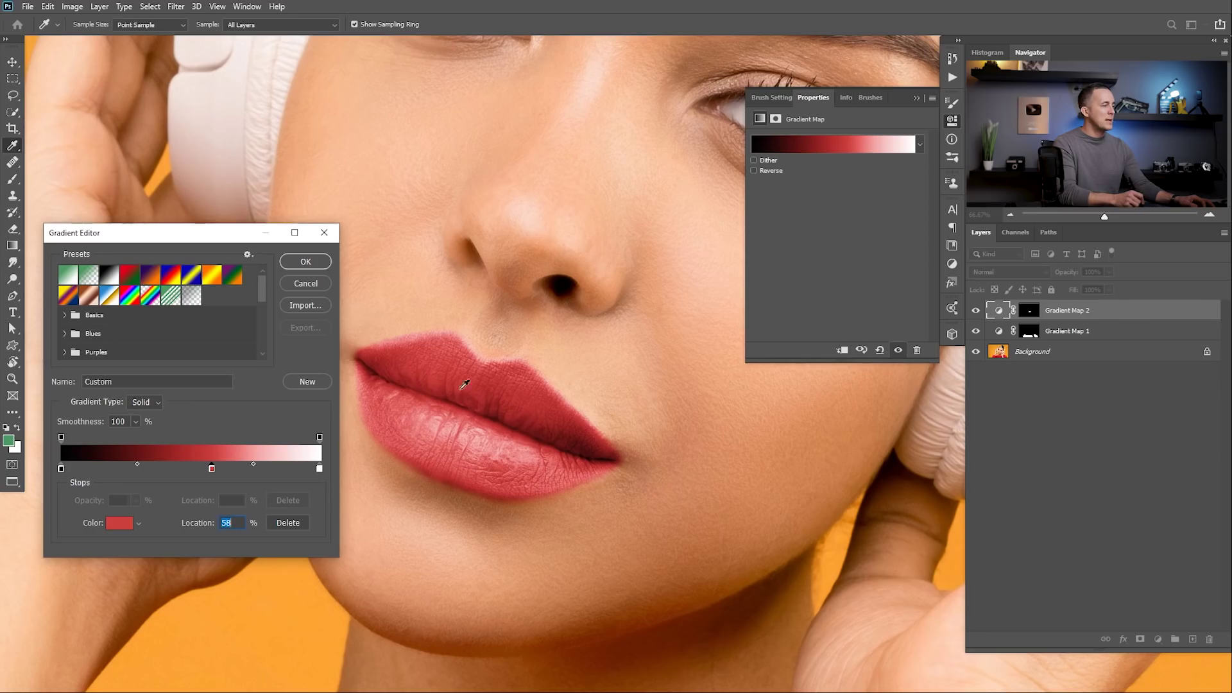
pyautogui.moveTo(137, 464); pyautogui.dragTo(154, 464)
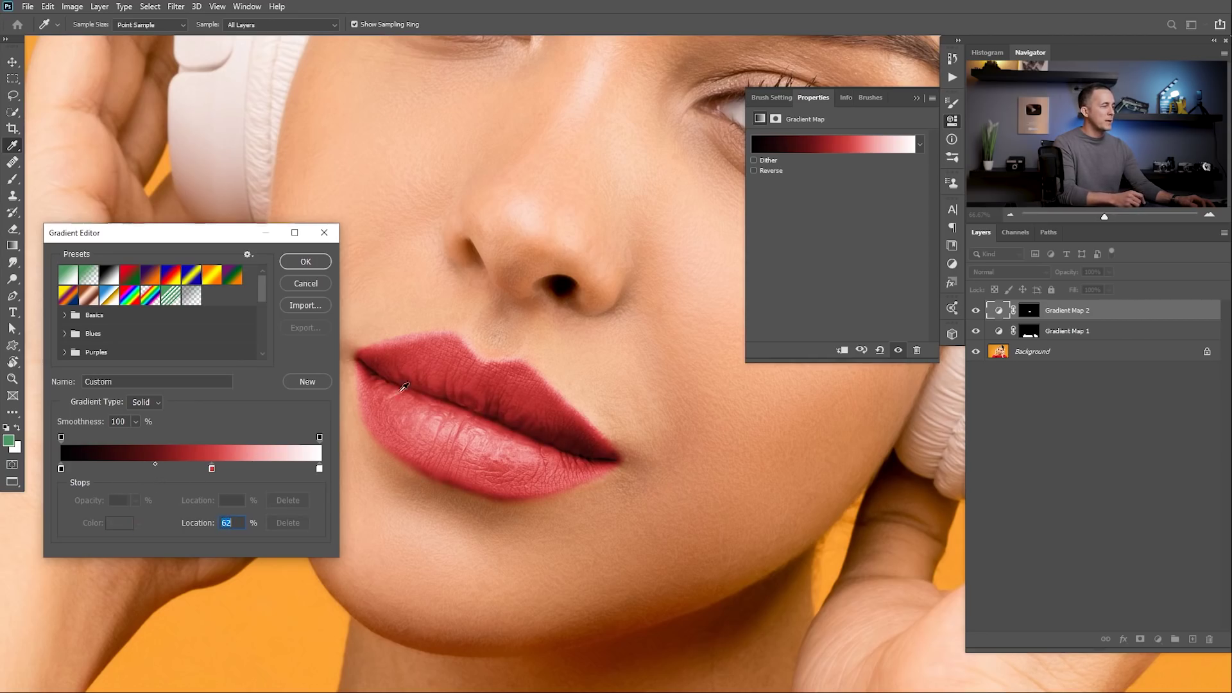
pyautogui.moveTo(155, 465); pyautogui.dragTo(107, 464)
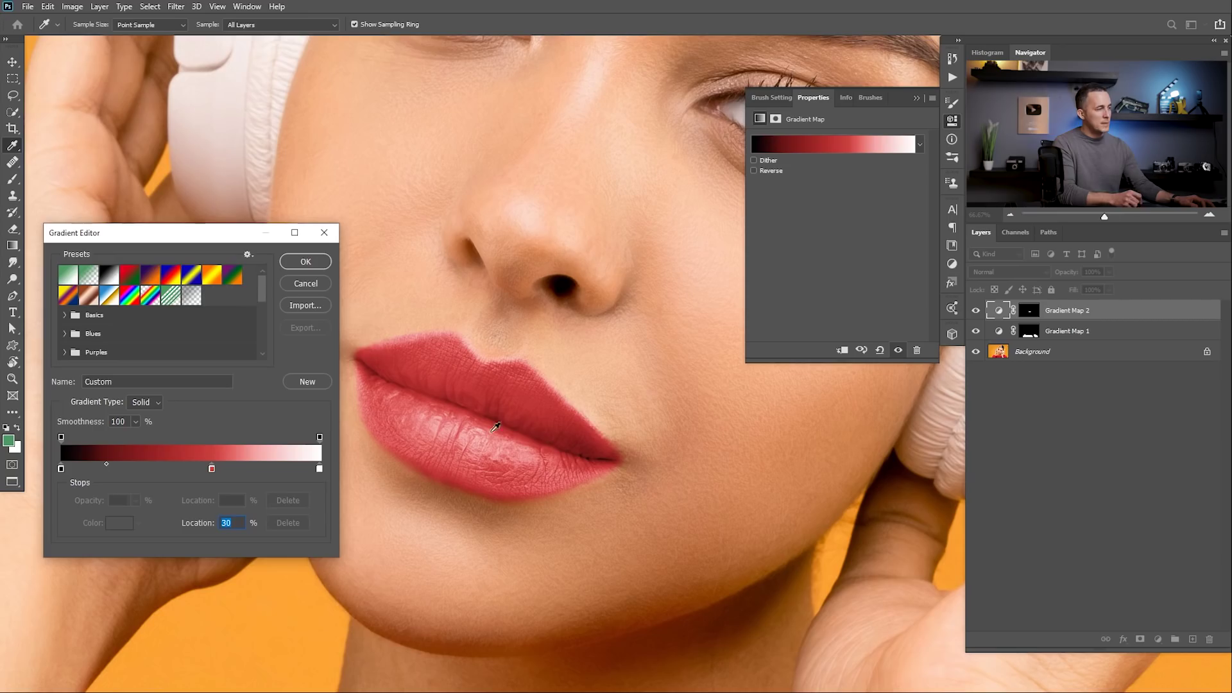
pyautogui.moveTo(107, 464); pyautogui.dragTo(139, 470)
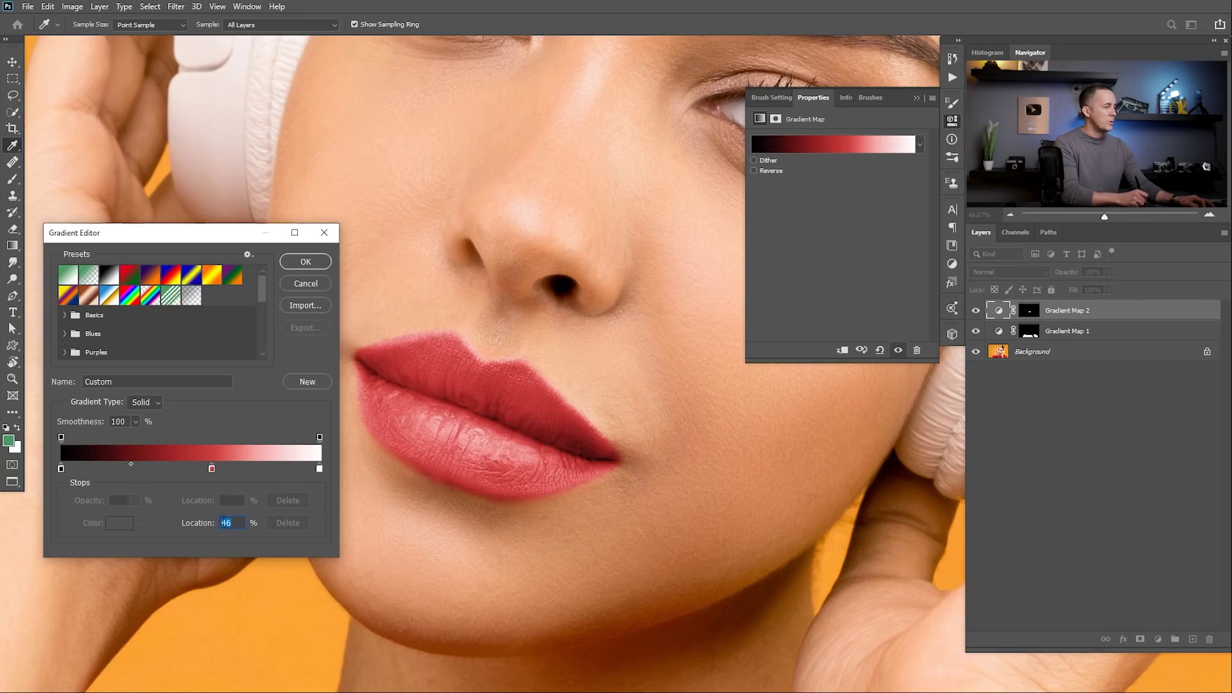
pyautogui.write('50')
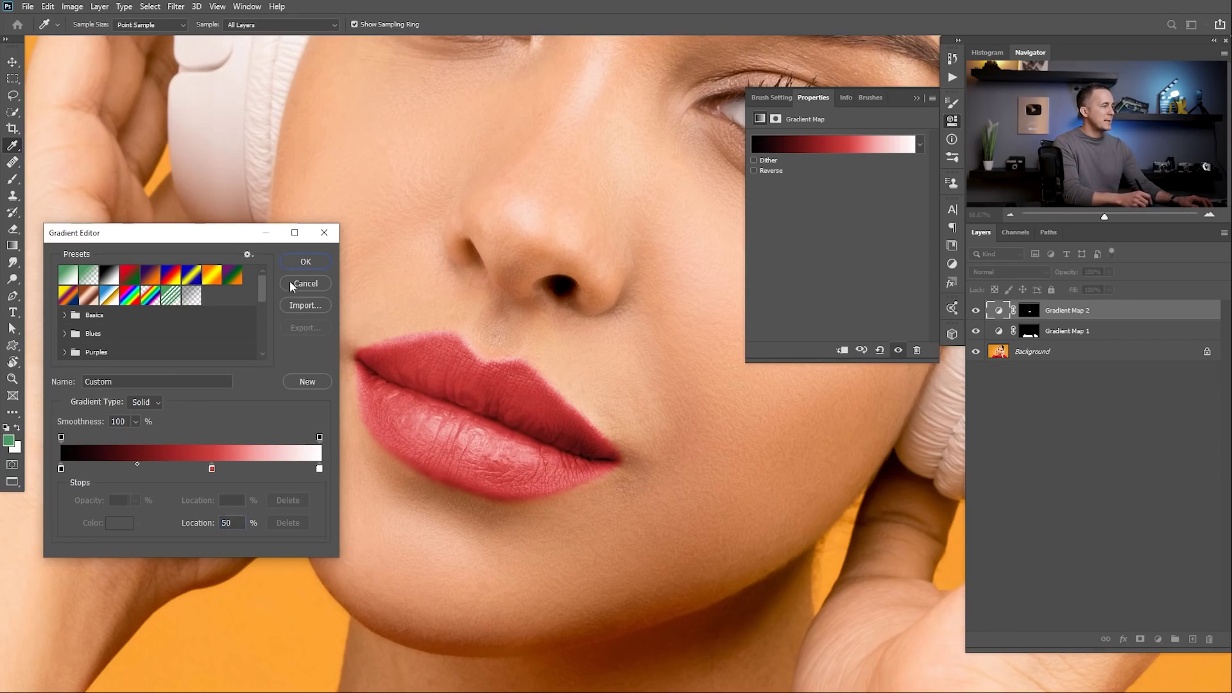
pyautogui.click(305, 261)
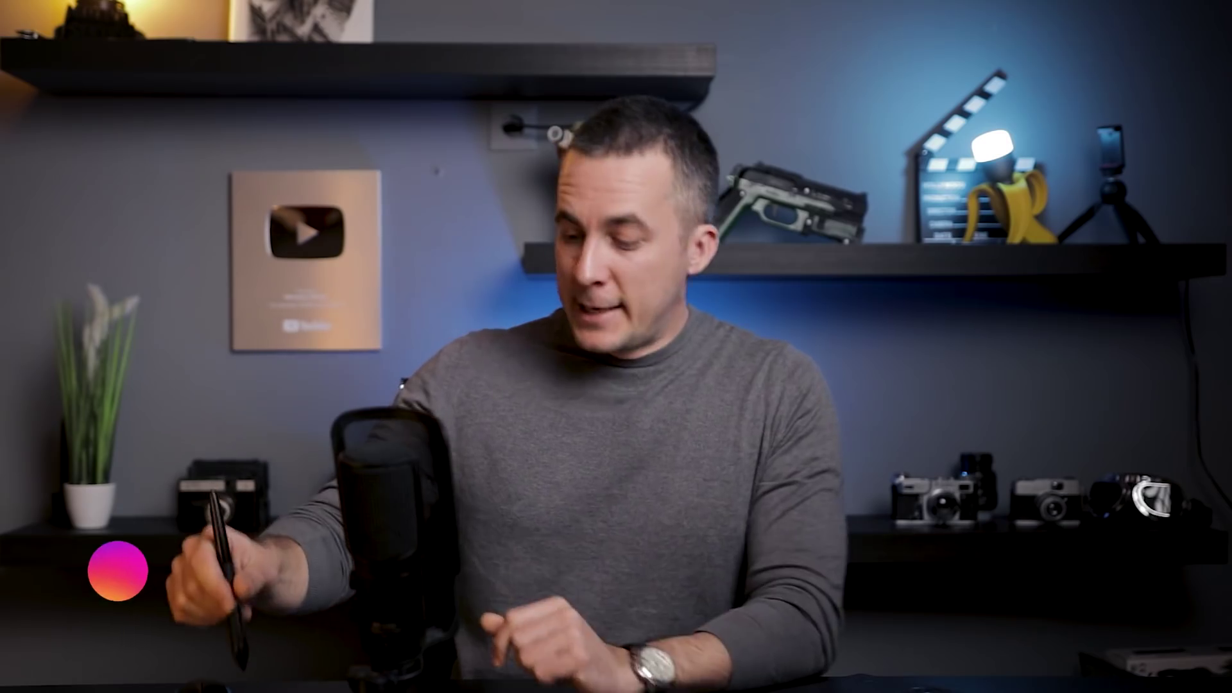